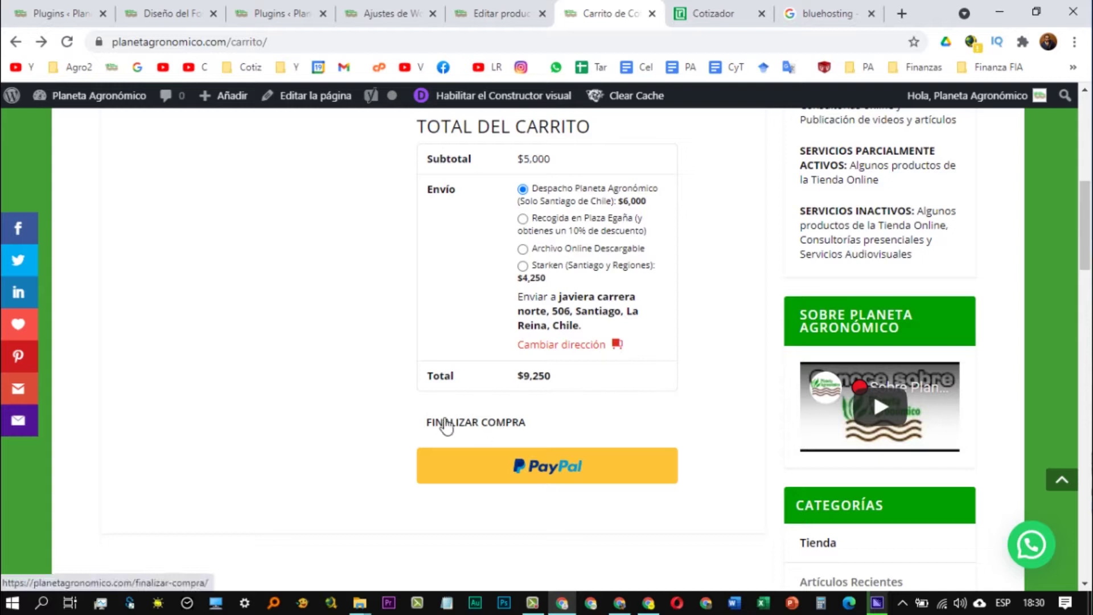
# - Proceed from the cart to checkout and check the Comuna field in the billing form
pyautogui.click(503, 426)
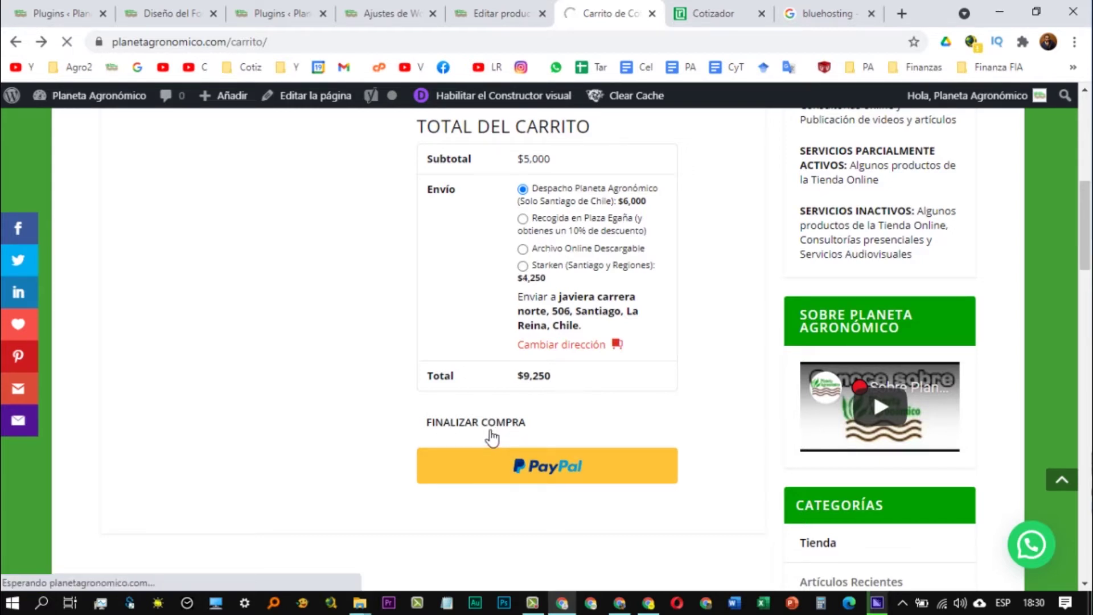
pyautogui.scroll(-5, 137, 291)
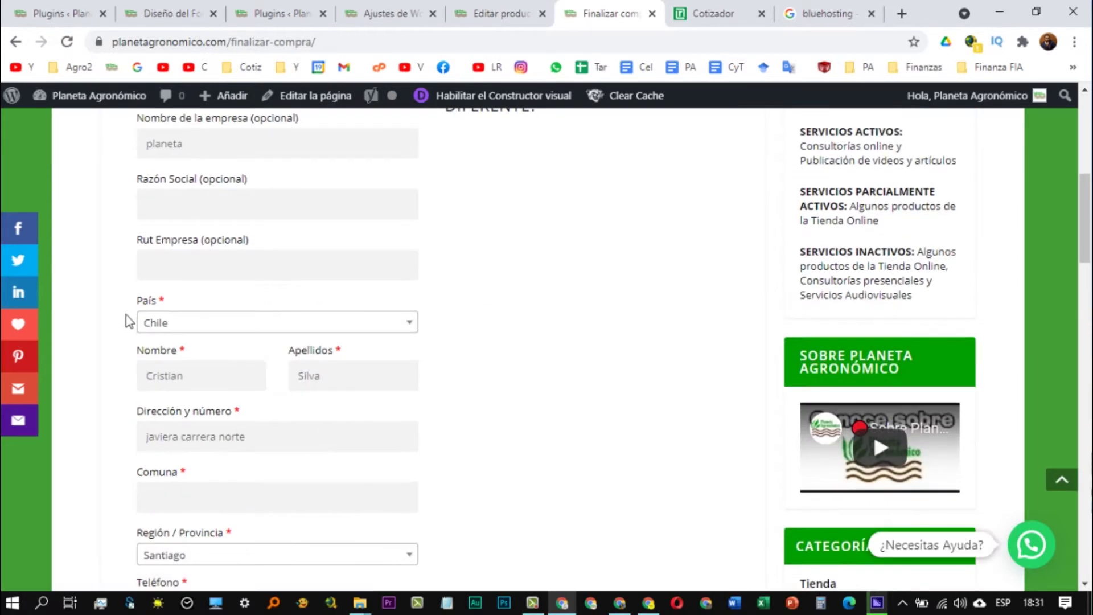
pyautogui.scroll(-3, 129, 320)
pyautogui.scroll(-1, 127, 321)
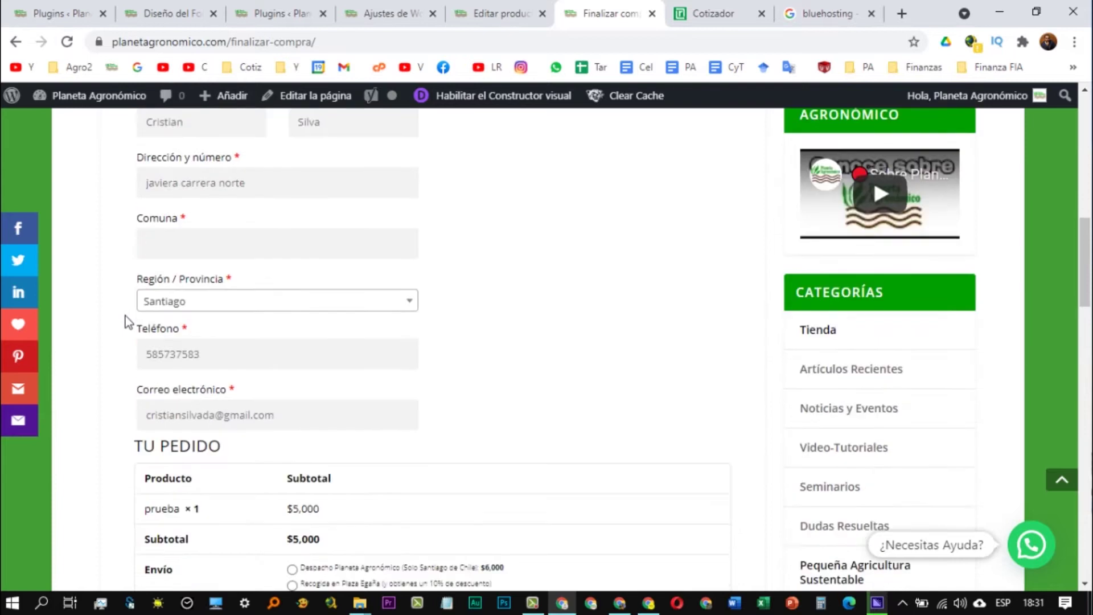
pyautogui.scroll(1, 127, 322)
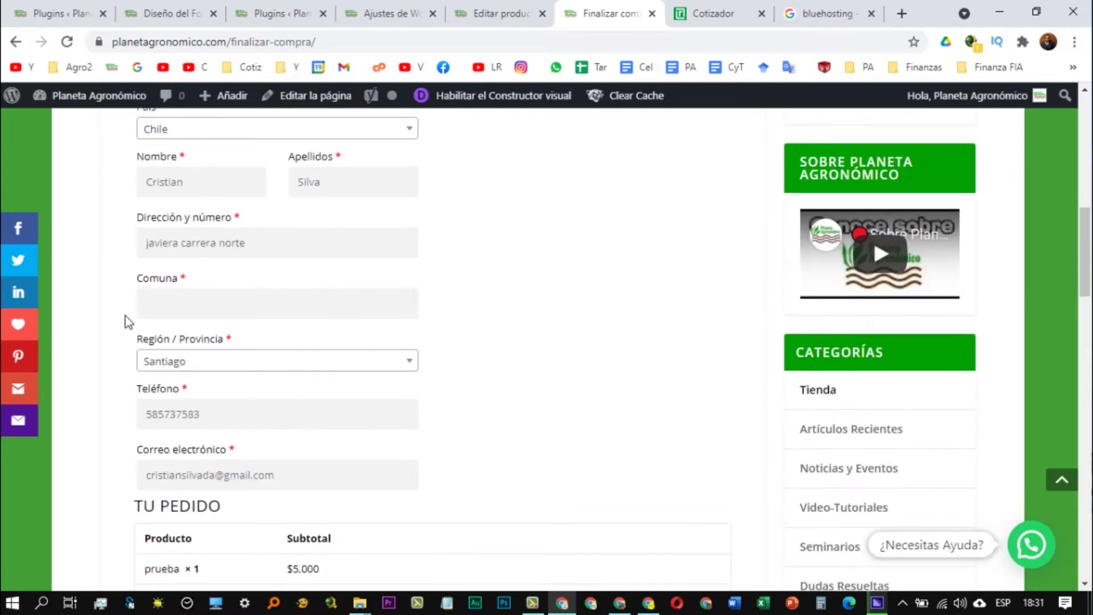
pyautogui.click(215, 307)
pyautogui.click(454, 319)
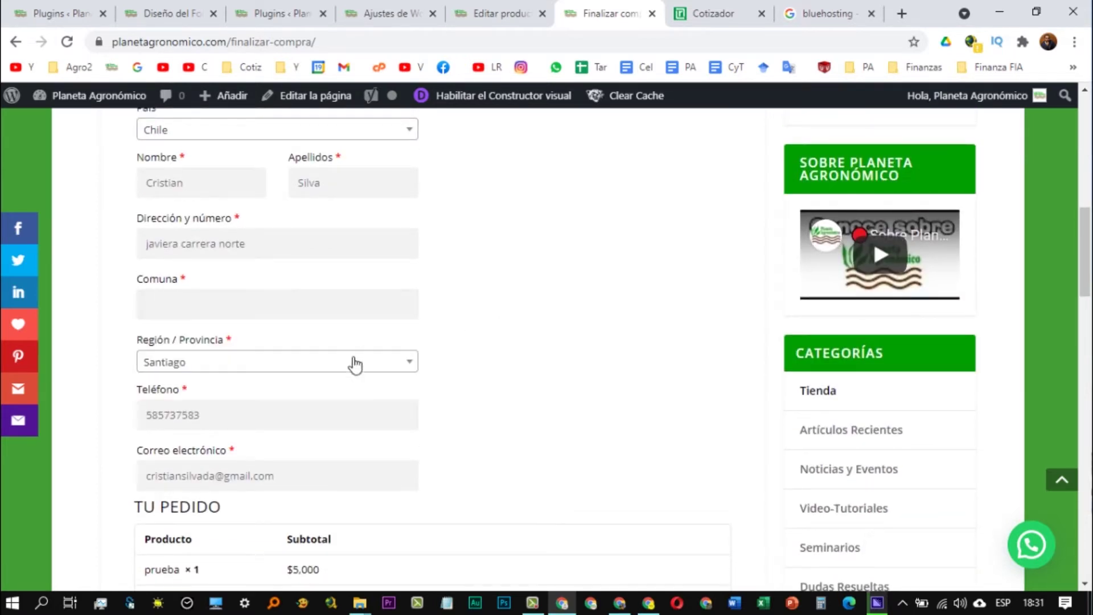
# - Set the billing form's Región / Provincia to Carampangue
pyautogui.click(291, 368)
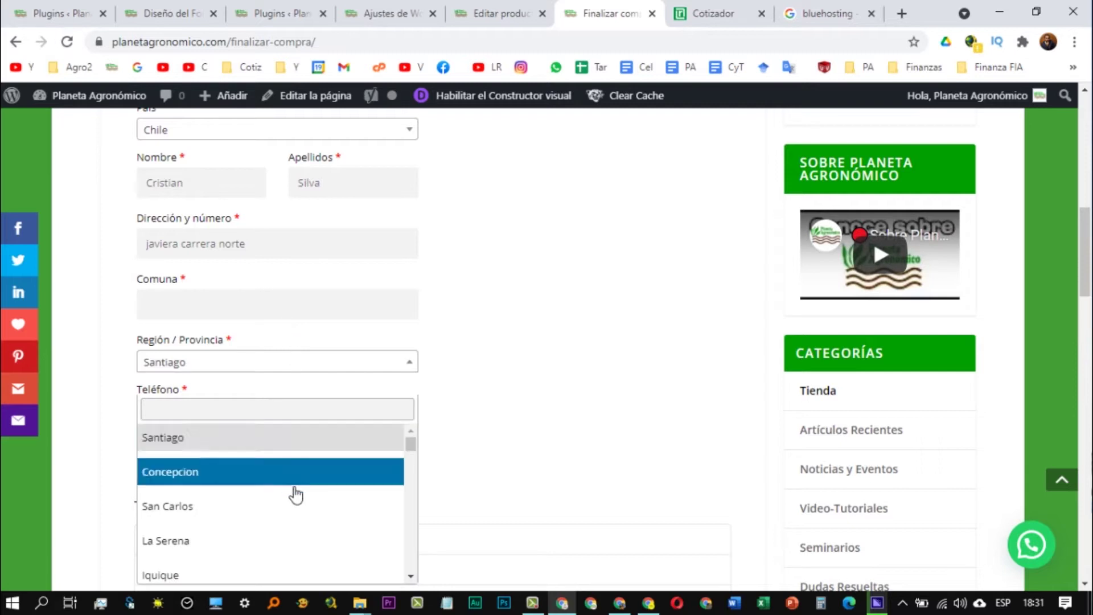
pyautogui.scroll(-3, 291, 497)
pyautogui.scroll(-4, 291, 498)
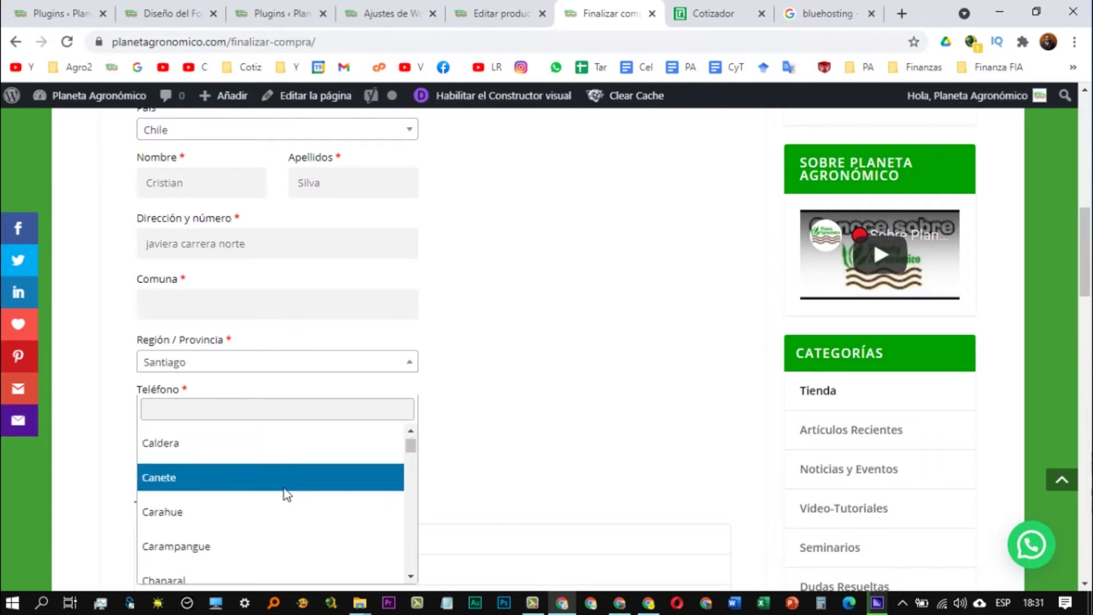
pyautogui.click(308, 483)
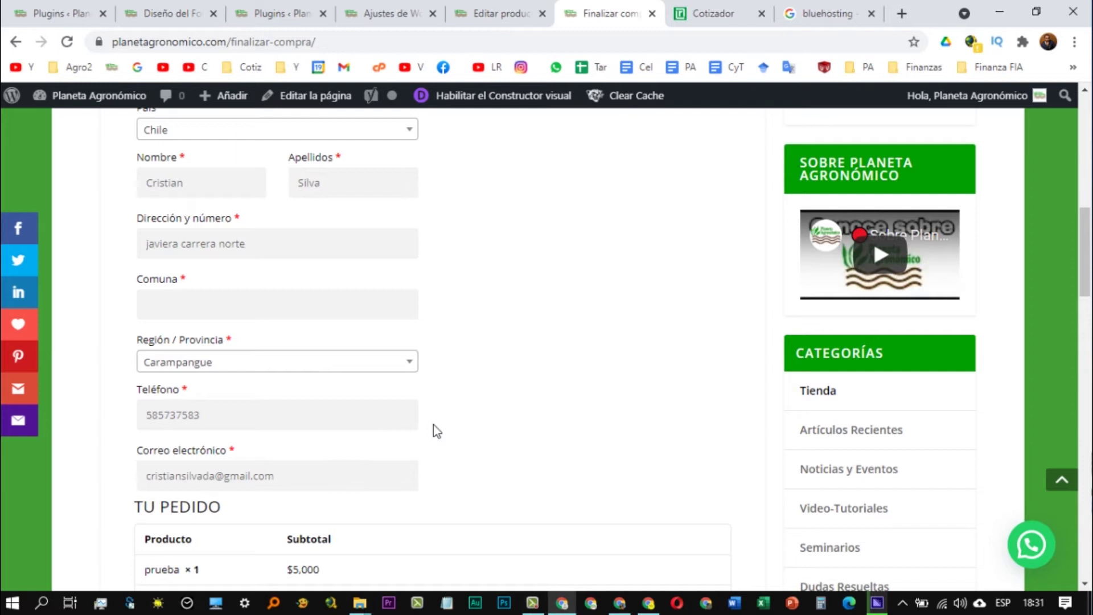
# - Review the order summary's shipping options and payment methods against the Comuna and Región / Provincia fields
pyautogui.scroll(-6, 433, 433)
pyautogui.scroll(-4, 330, 481)
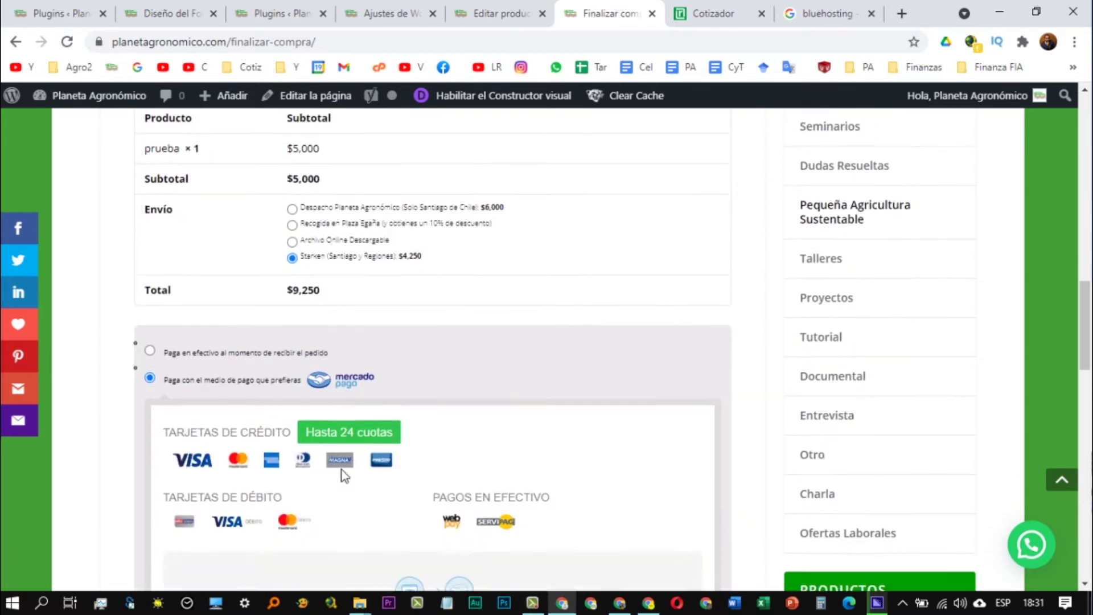
pyautogui.scroll(2, 239, 325)
pyautogui.scroll(3, 215, 337)
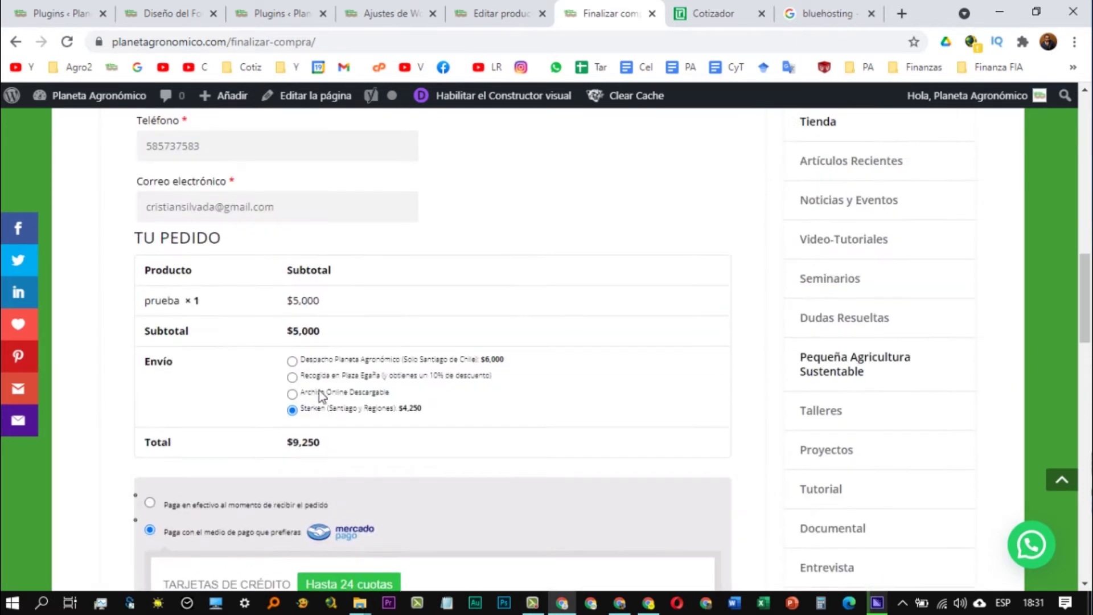
pyautogui.scroll(4, 333, 405)
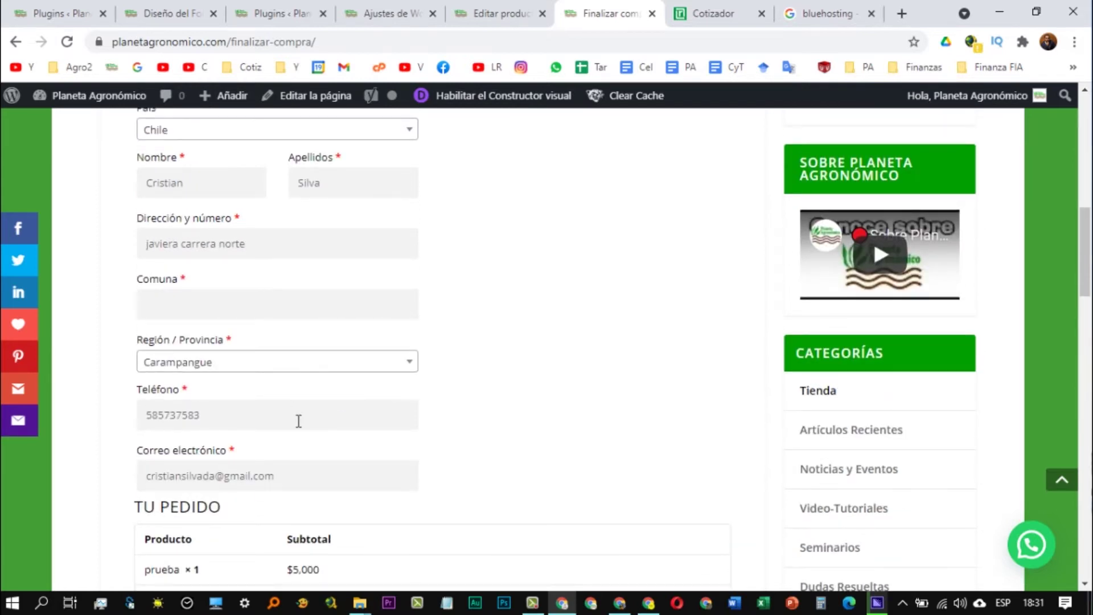
pyautogui.scroll(1, 306, 425)
pyautogui.scroll(-1, 305, 424)
pyautogui.scroll(-4, 500, 334)
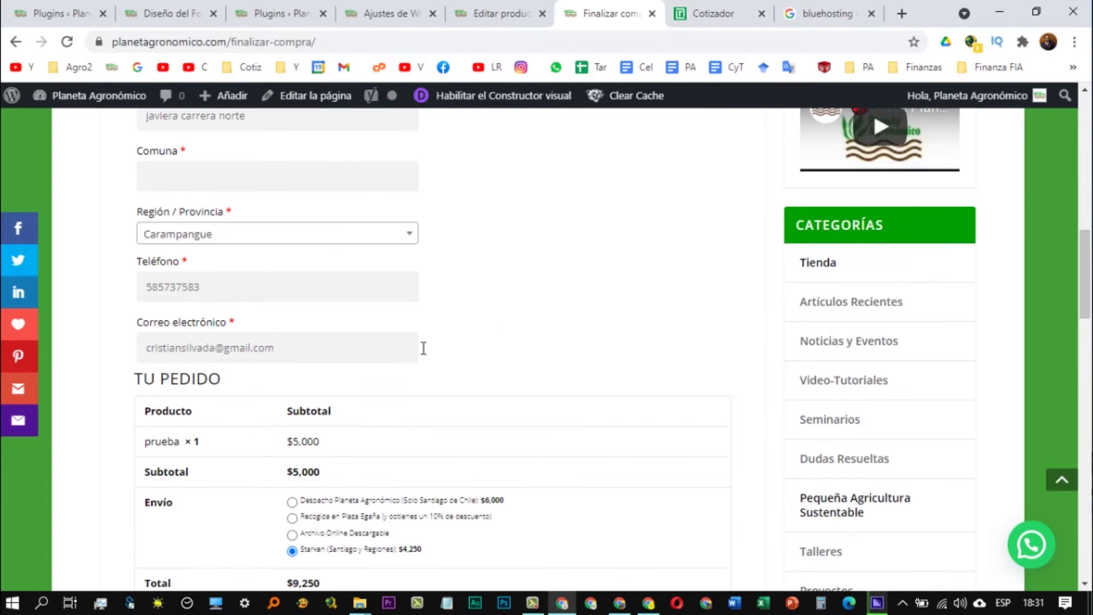
pyautogui.scroll(-1, 332, 360)
pyautogui.scroll(1, 332, 360)
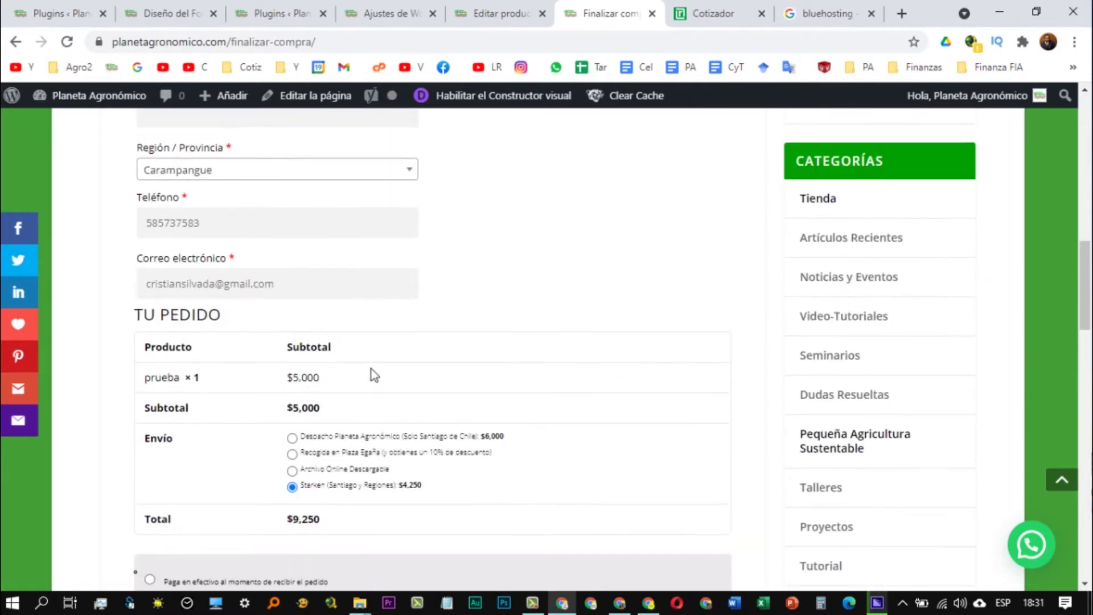
pyautogui.scroll(1, 371, 373)
pyautogui.scroll(1, 397, 368)
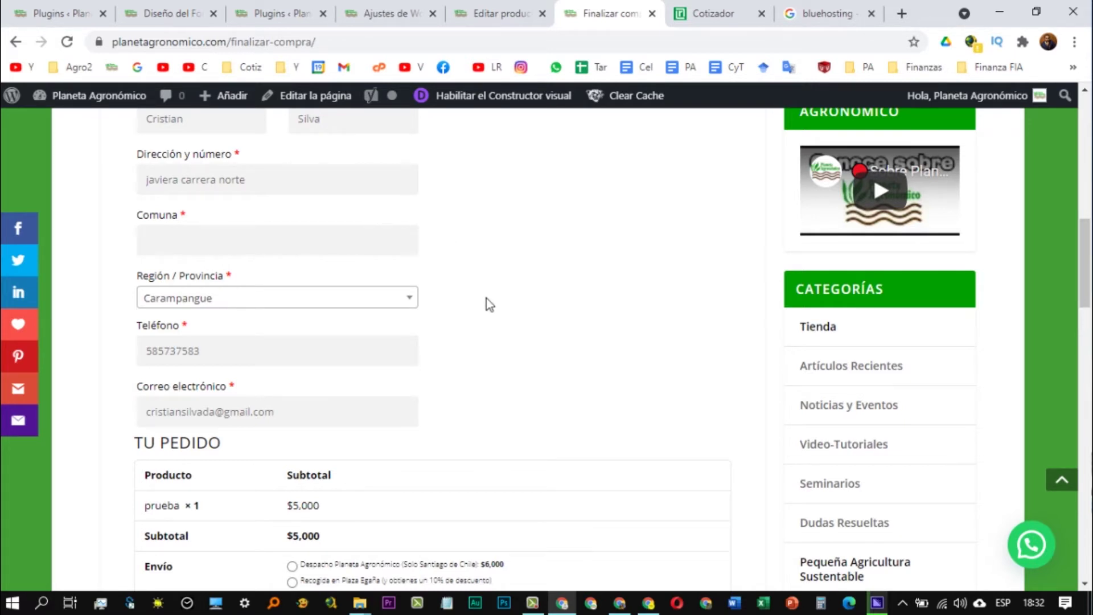
pyautogui.scroll(-1, 500, 323)
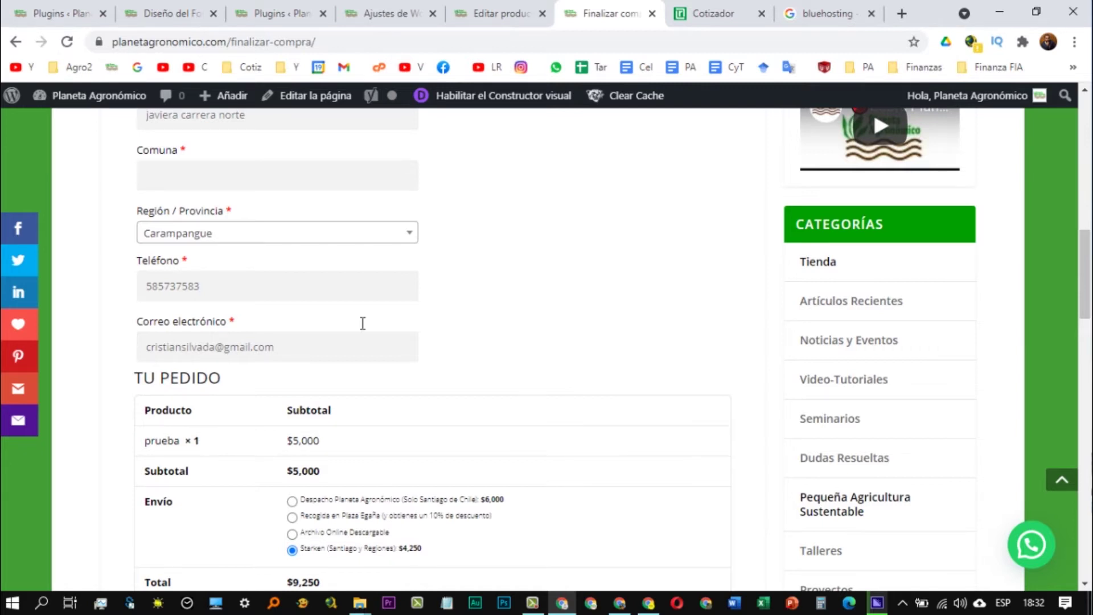
# - Check the installed comuna plugins, and browse the Región / Provincia options in the checkout form without changing the selection
pyautogui.hotkey('ctrl', '3')
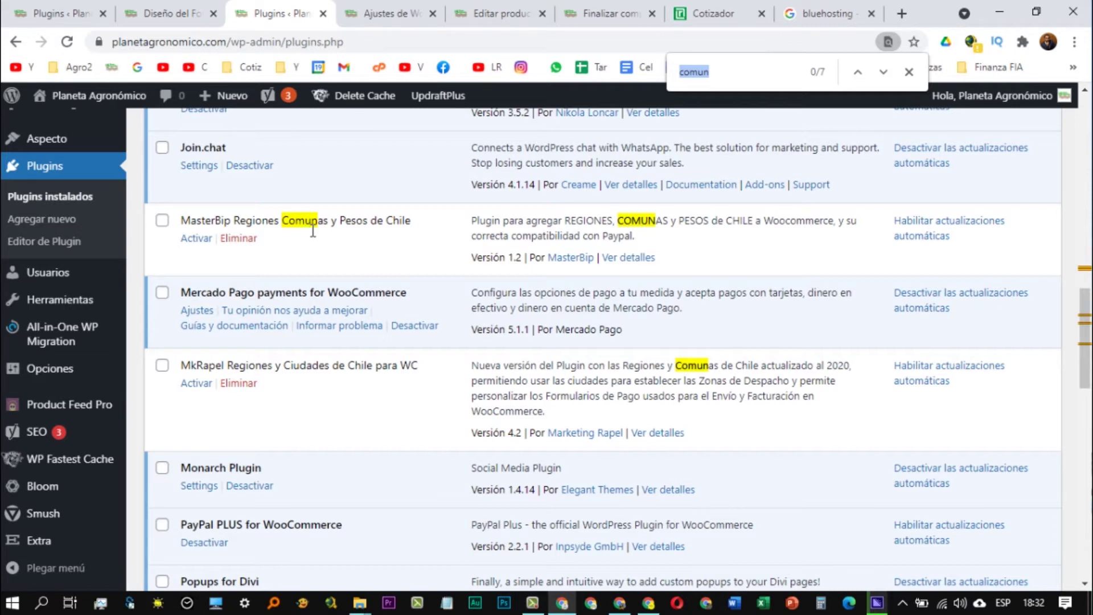
pyautogui.hotkey('ctrl', '6')
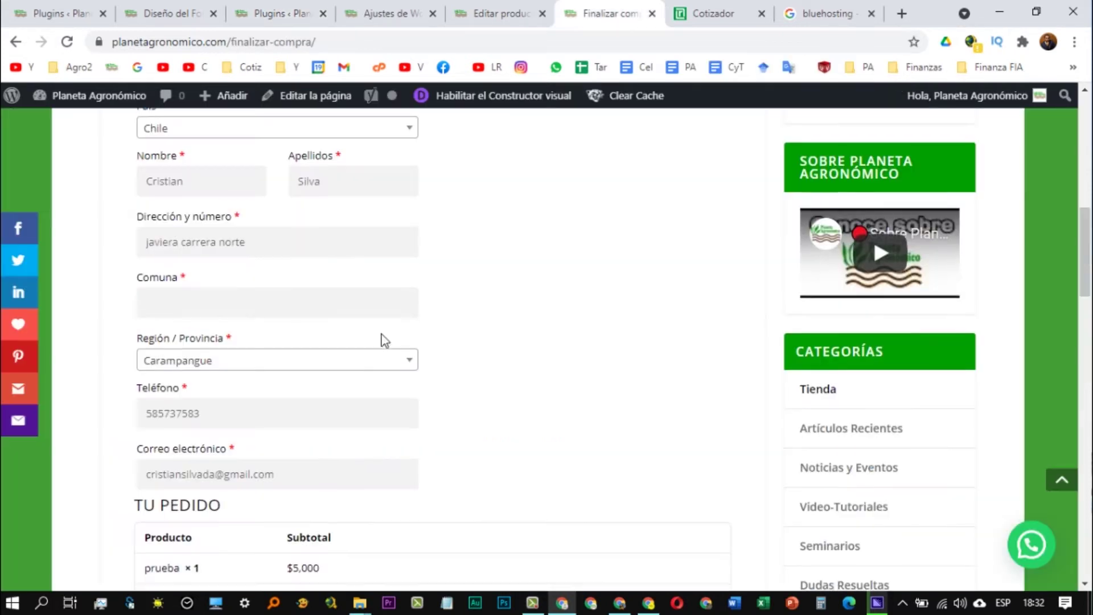
pyautogui.click(260, 369)
pyautogui.scroll(-3, 334, 473)
pyautogui.scroll(-1, 314, 507)
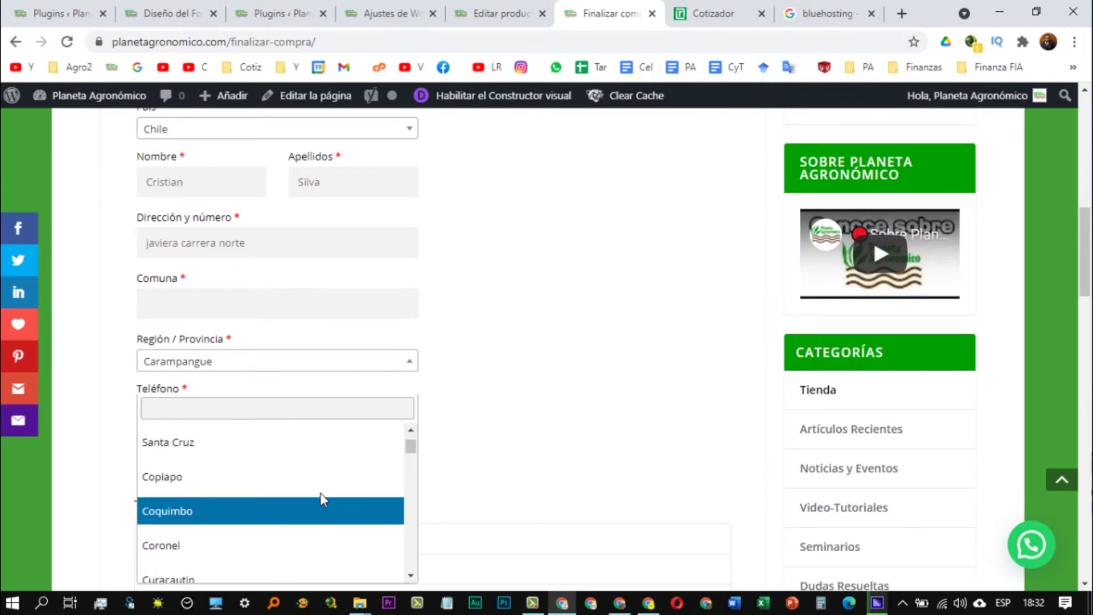
pyautogui.click(472, 384)
pyautogui.scroll(-1, 473, 384)
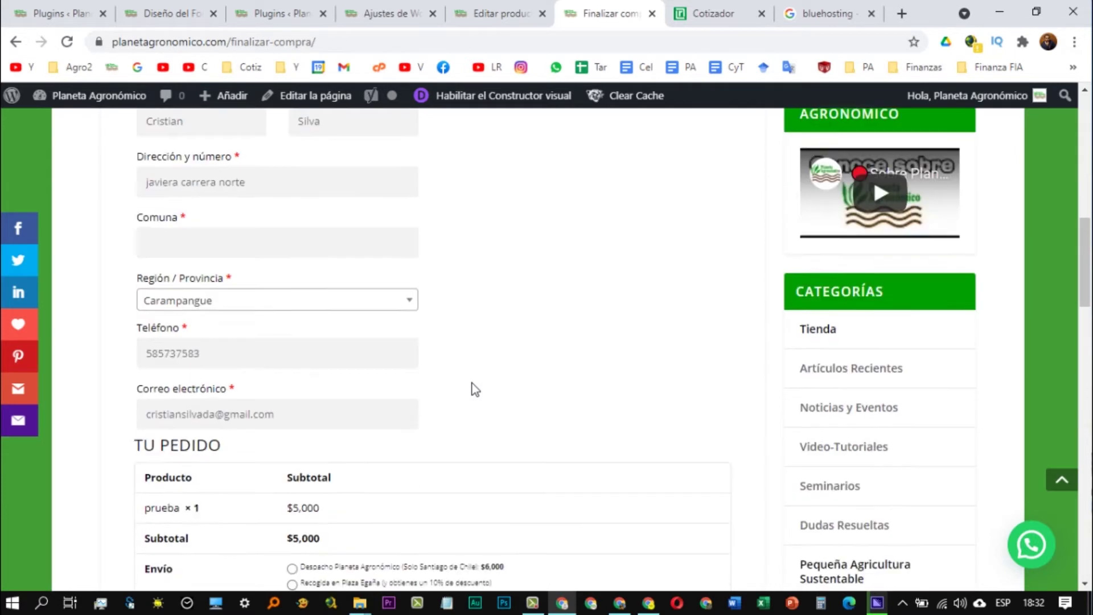
pyautogui.scroll(-2, 472, 383)
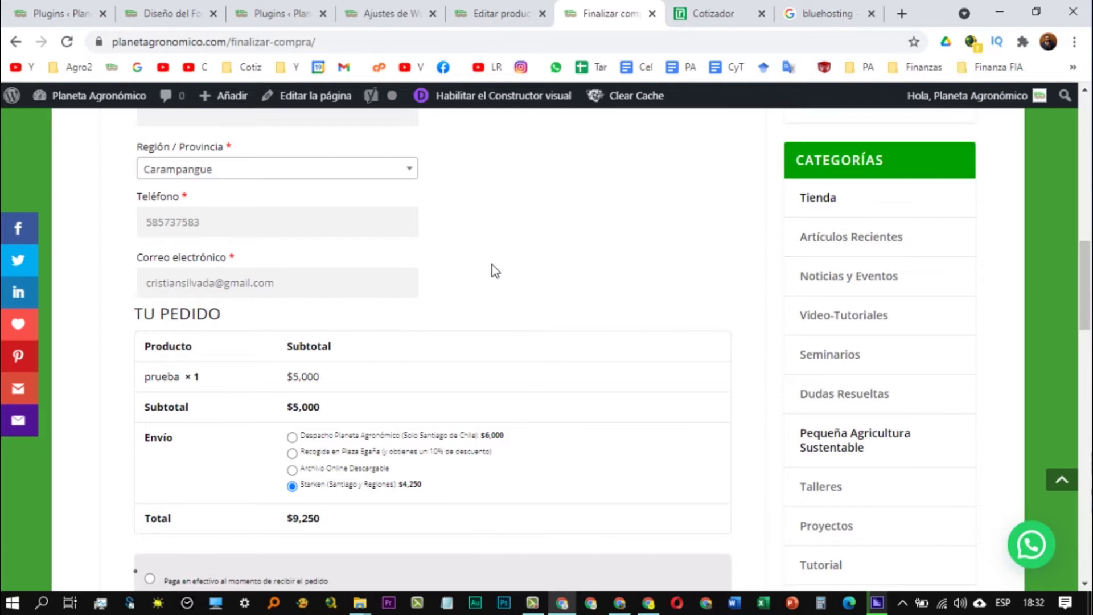
# - Look over the checkout form's field design and the installed plugins list for region and comuna plugins
pyautogui.click(171, 14)
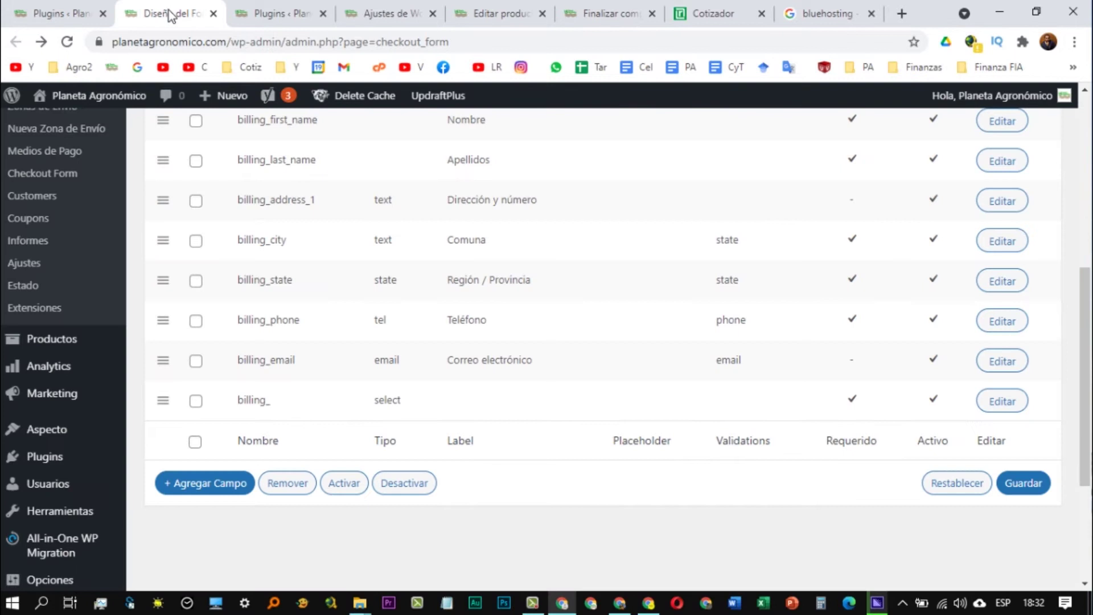
pyautogui.click(276, 13)
pyautogui.scroll(-10, 291, 251)
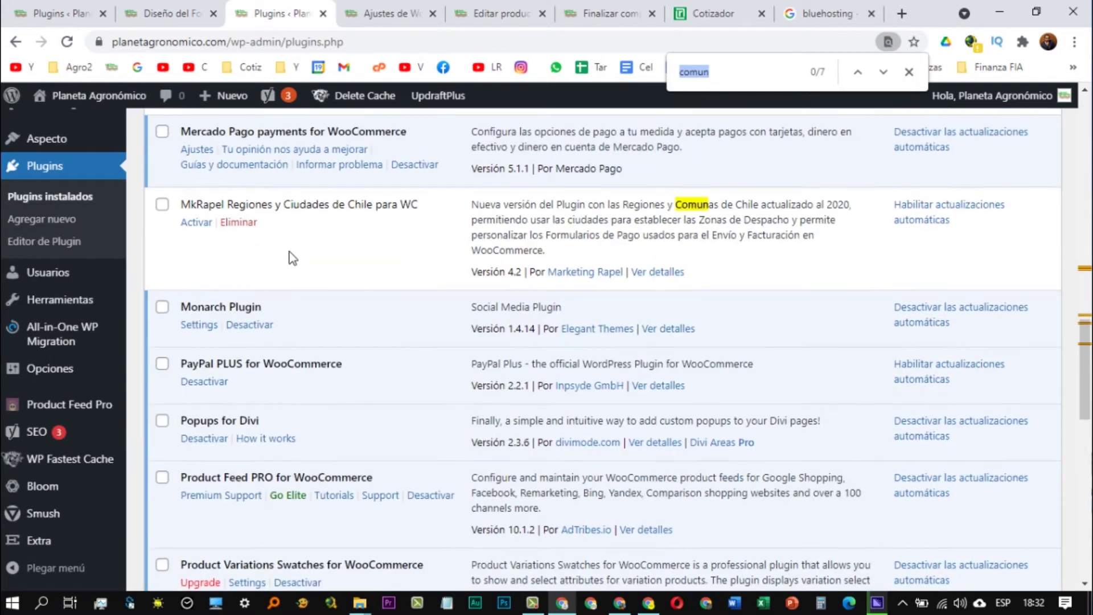
pyautogui.scroll(-4, 378, 419)
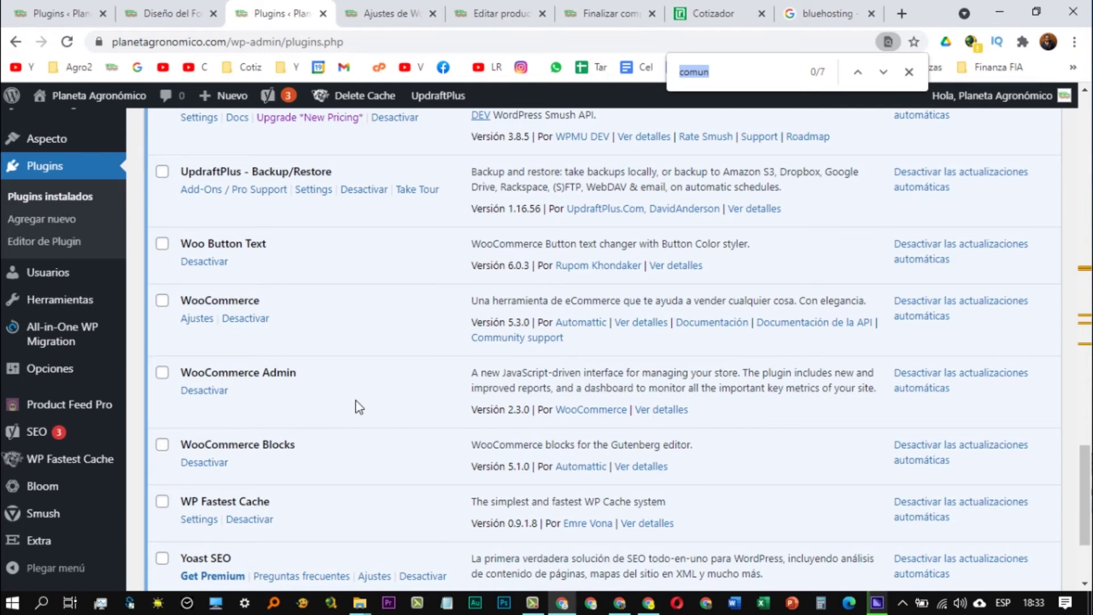
pyautogui.scroll(14, 358, 407)
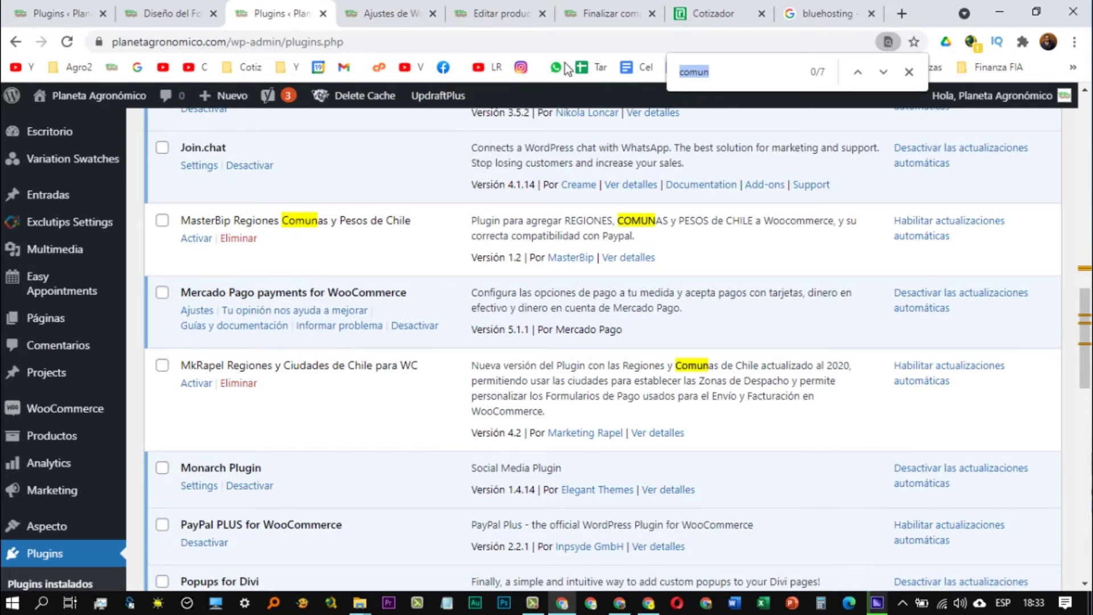
# - Return to the cart and update the shipping address with Machali as the region
pyautogui.click(593, 7)
pyautogui.scroll(2, 425, 336)
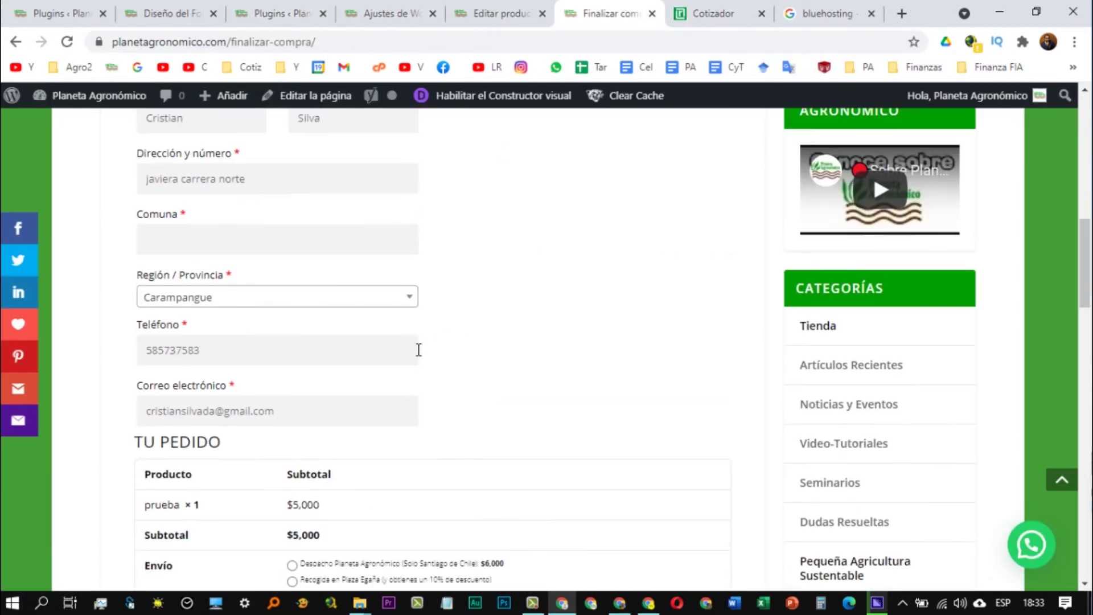
pyautogui.click(25, 44)
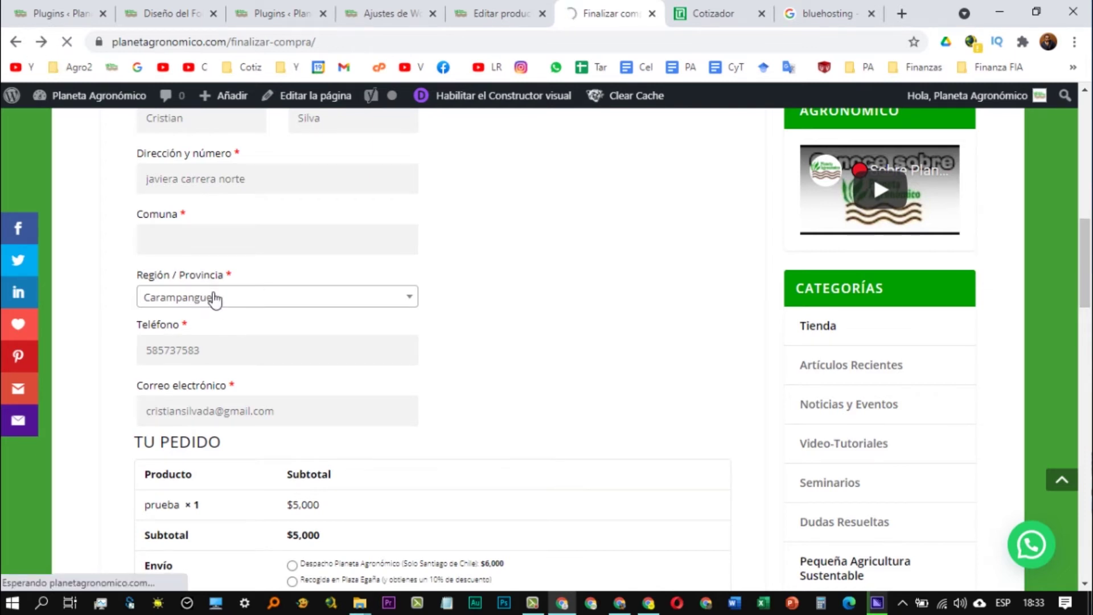
pyautogui.click(572, 353)
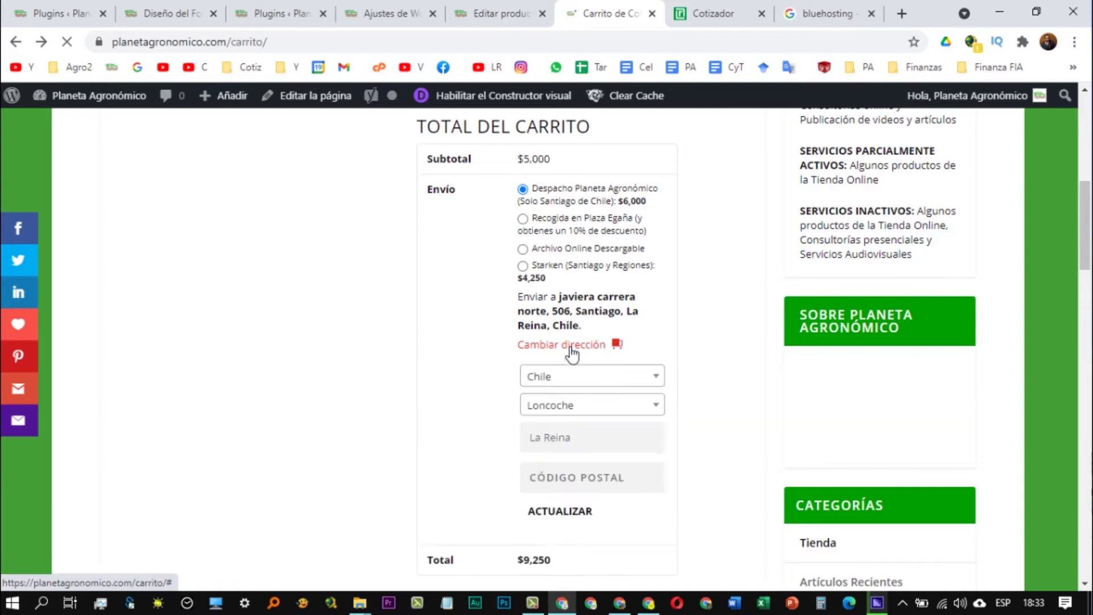
pyautogui.write('los s')
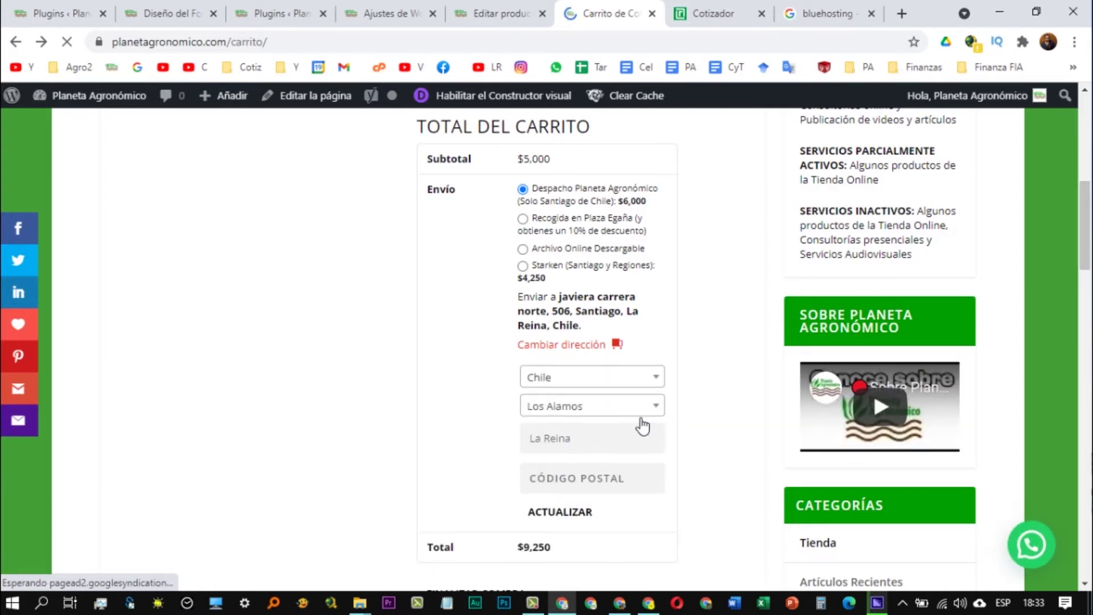
pyautogui.write('ma')
pyautogui.click(591, 515)
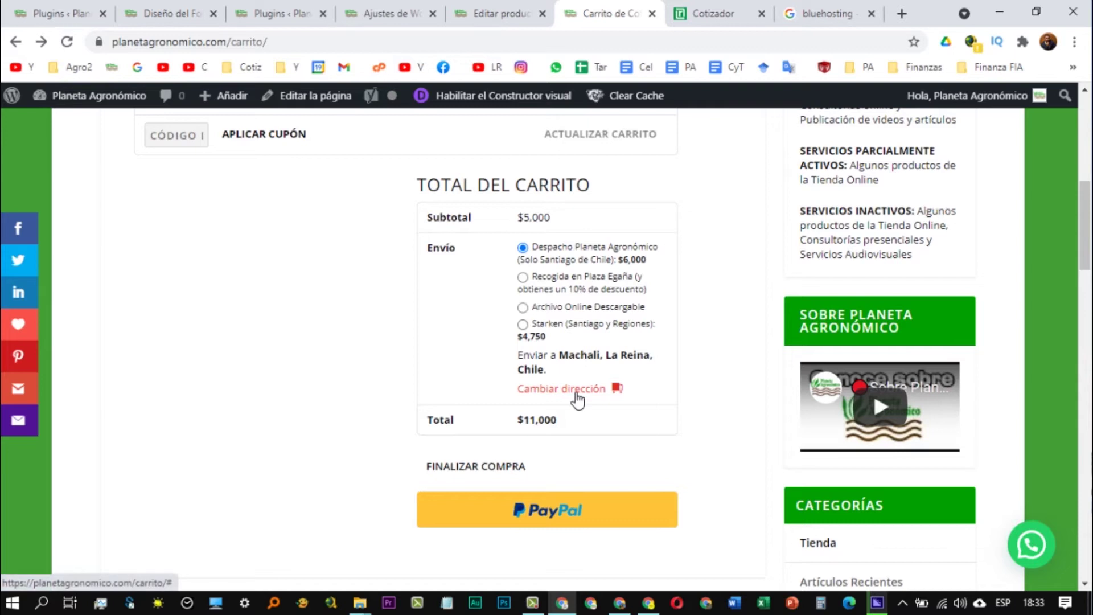
# - Reopen the cart's shipping address fields for review and proceed to checkout again
pyautogui.click(586, 391)
pyautogui.scroll(-1, 602, 434)
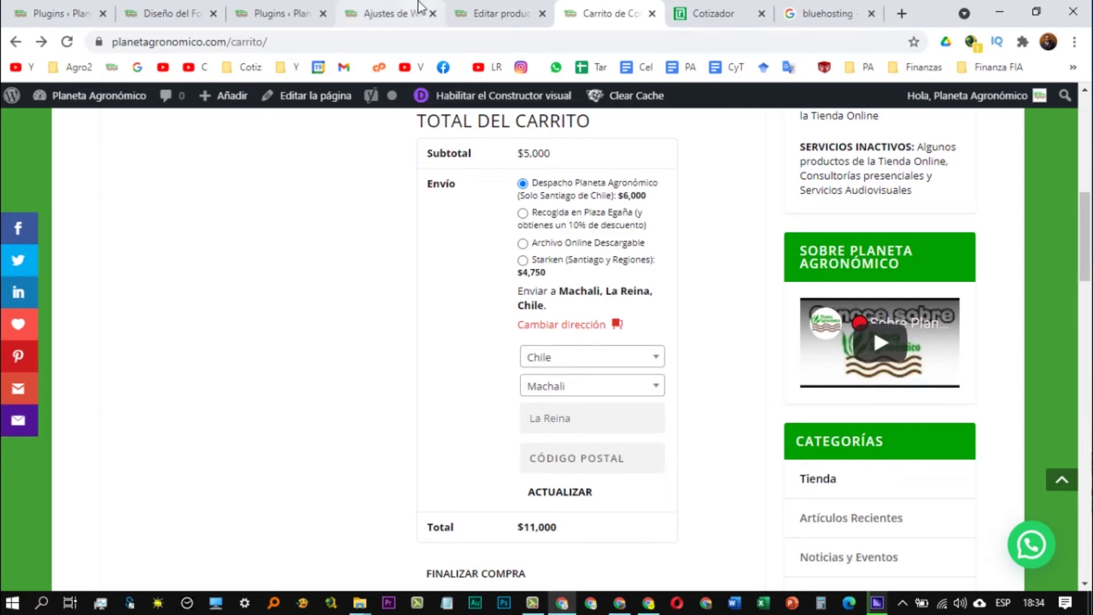
pyautogui.scroll(-1, 473, 516)
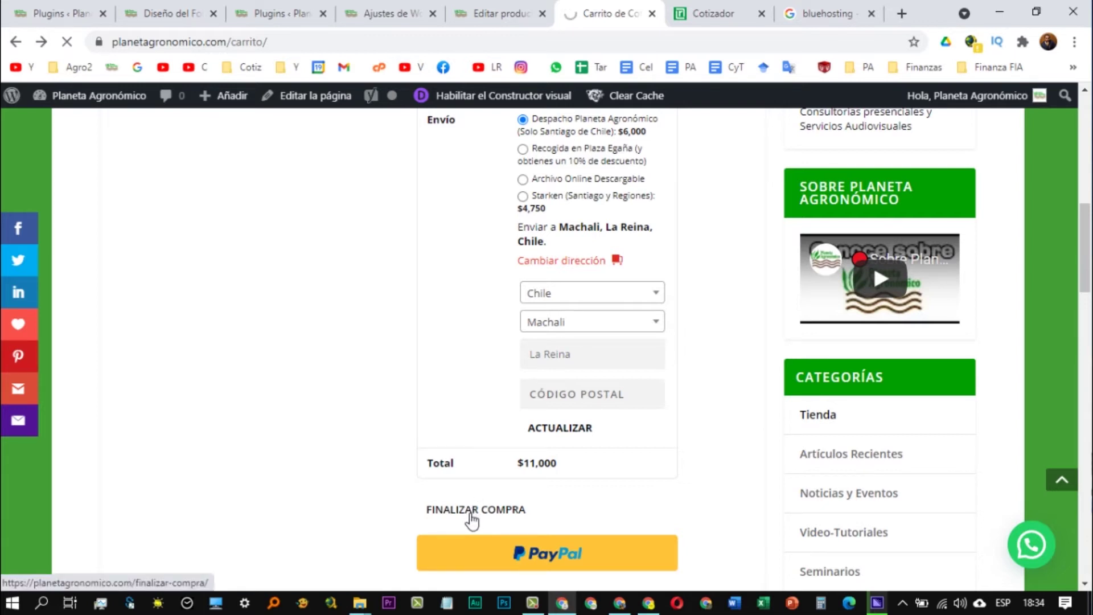
pyautogui.click(472, 520)
# - Examine the Comuna field and the Región / Provincia options in the reloaded billing form
pyautogui.scroll(-4, 381, 402)
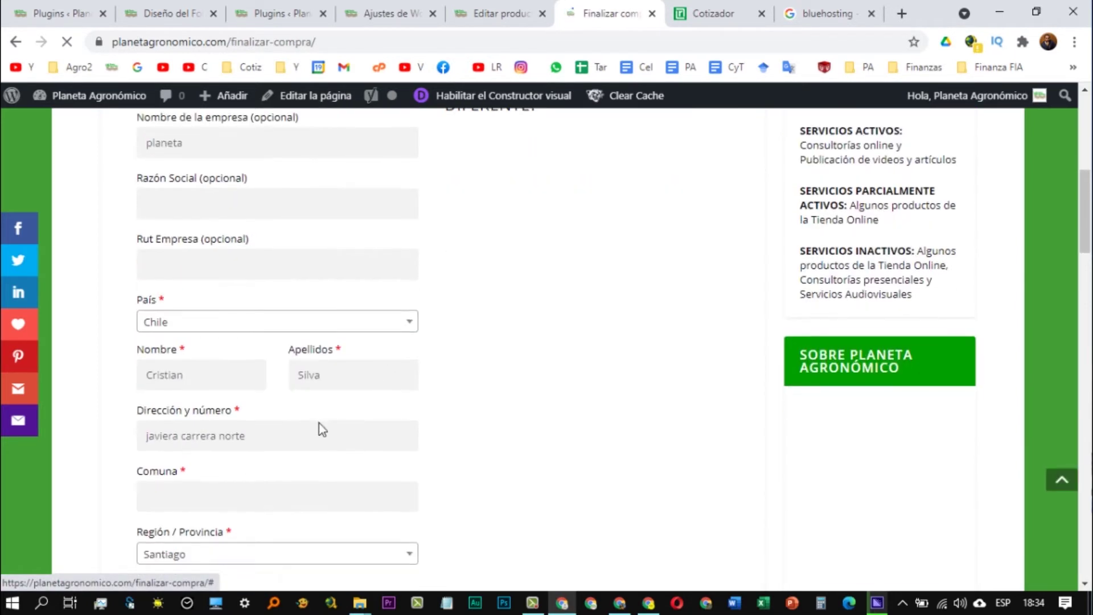
pyautogui.scroll(-3, 206, 475)
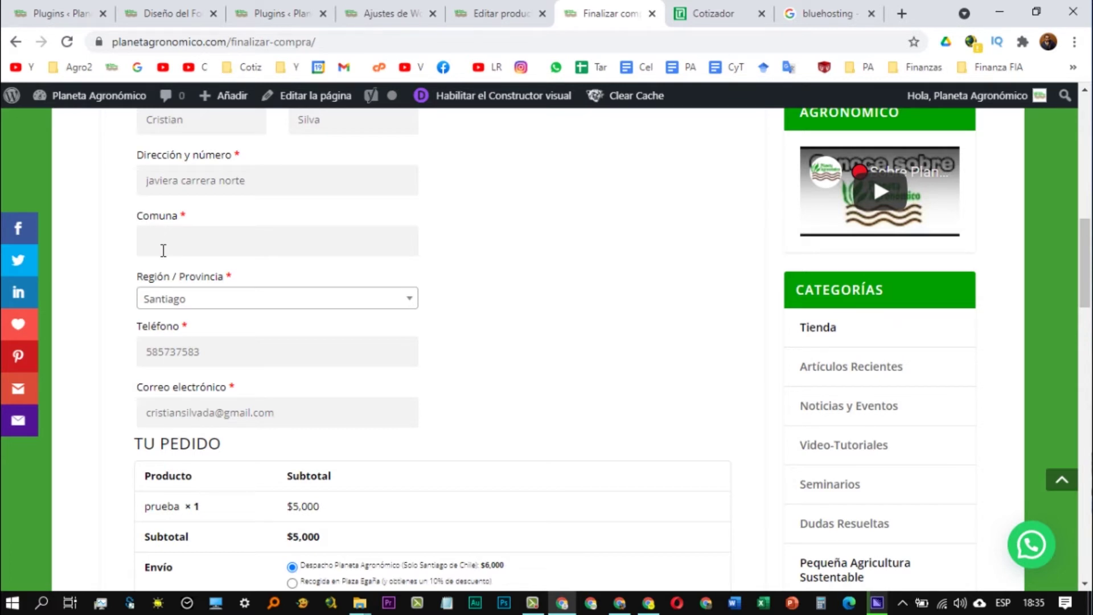
pyautogui.click(329, 305)
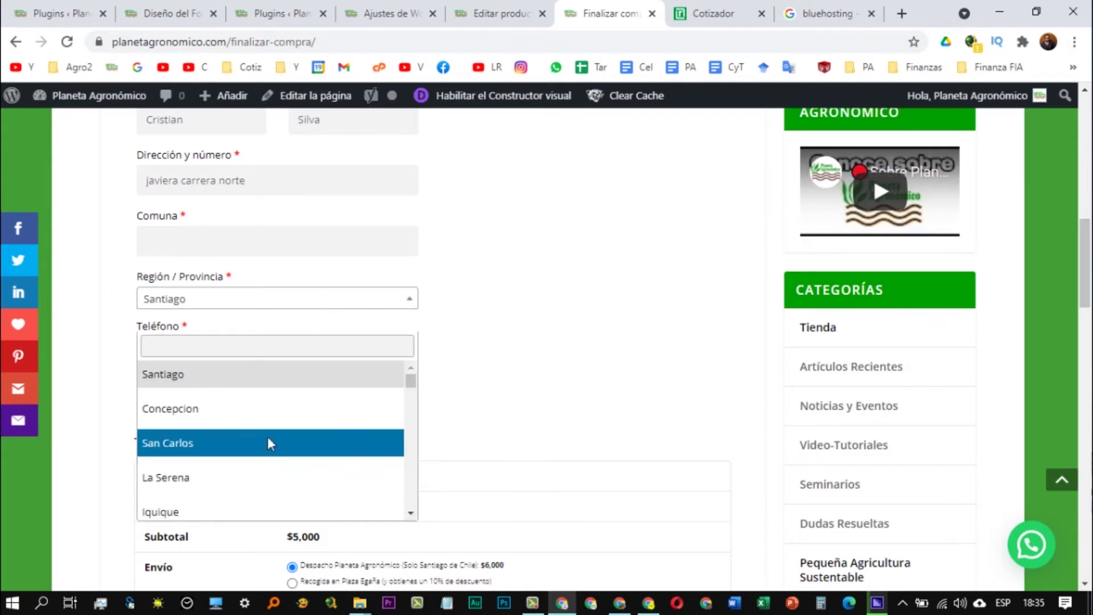
pyautogui.click(488, 227)
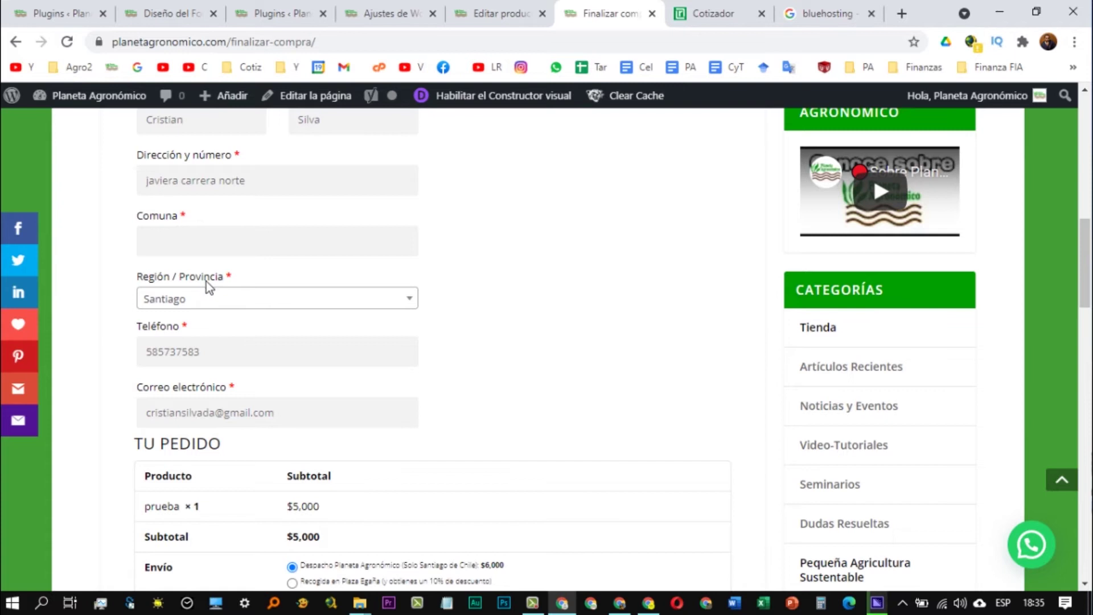
# - Compare the Región / Provincia options at checkout with the origin city list in Starken's shipping quote tool
pyautogui.click(196, 308)
pyautogui.scroll(-2, 274, 432)
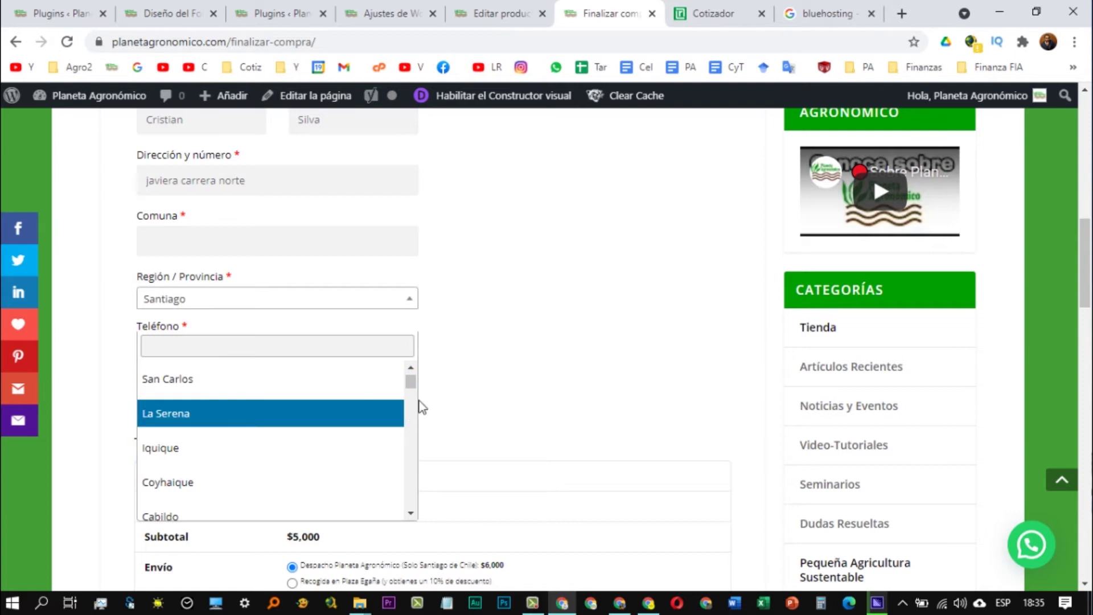
pyautogui.click(445, 370)
pyautogui.click(684, 14)
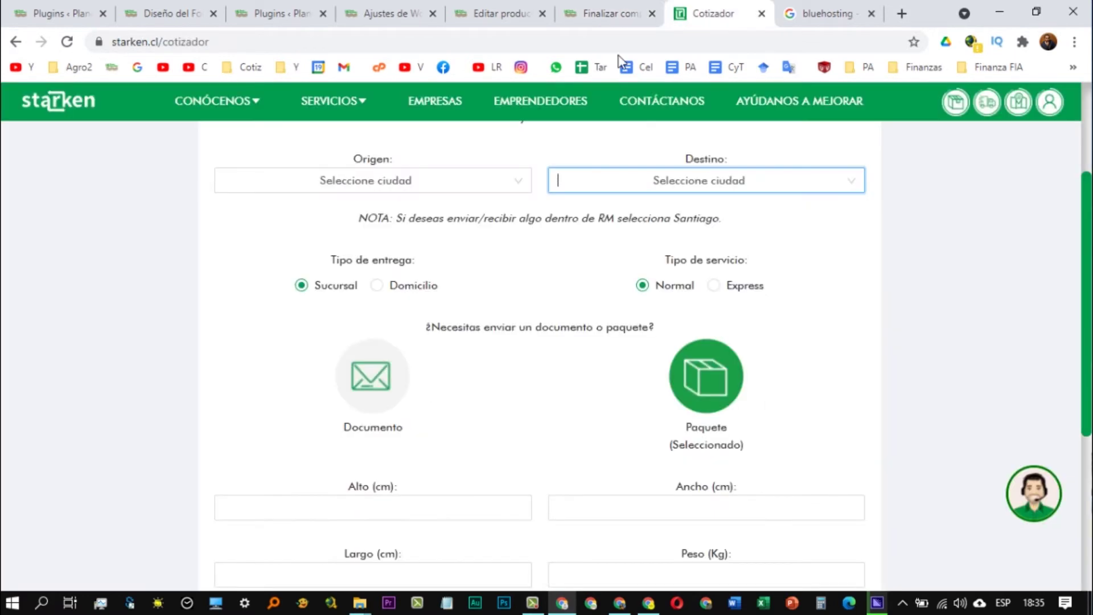
pyautogui.click(341, 193)
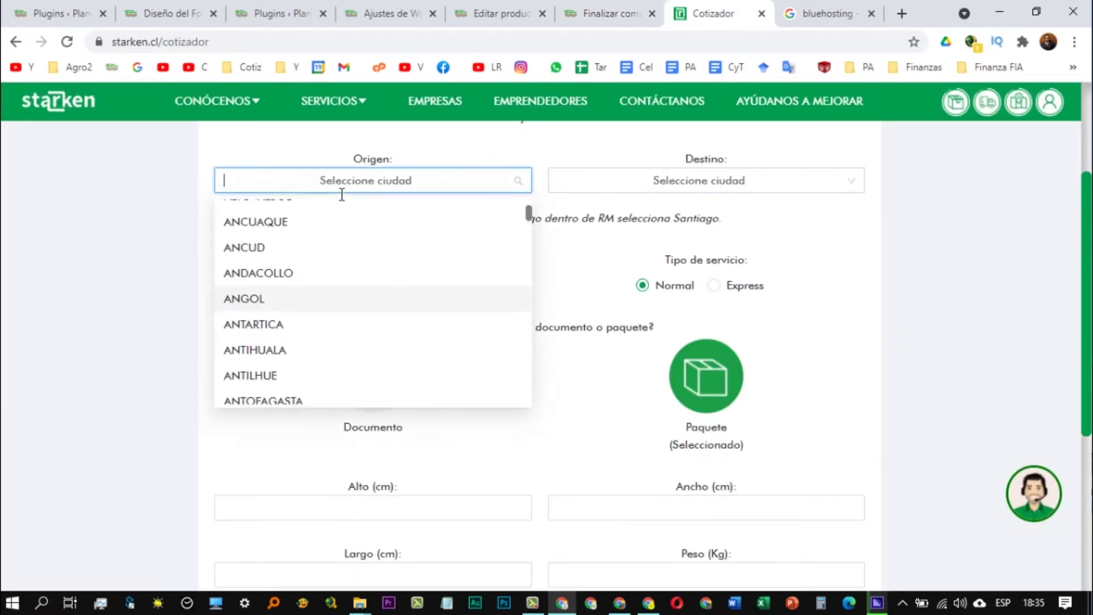
pyautogui.scroll(-4, 374, 313)
pyautogui.scroll(-10, 374, 312)
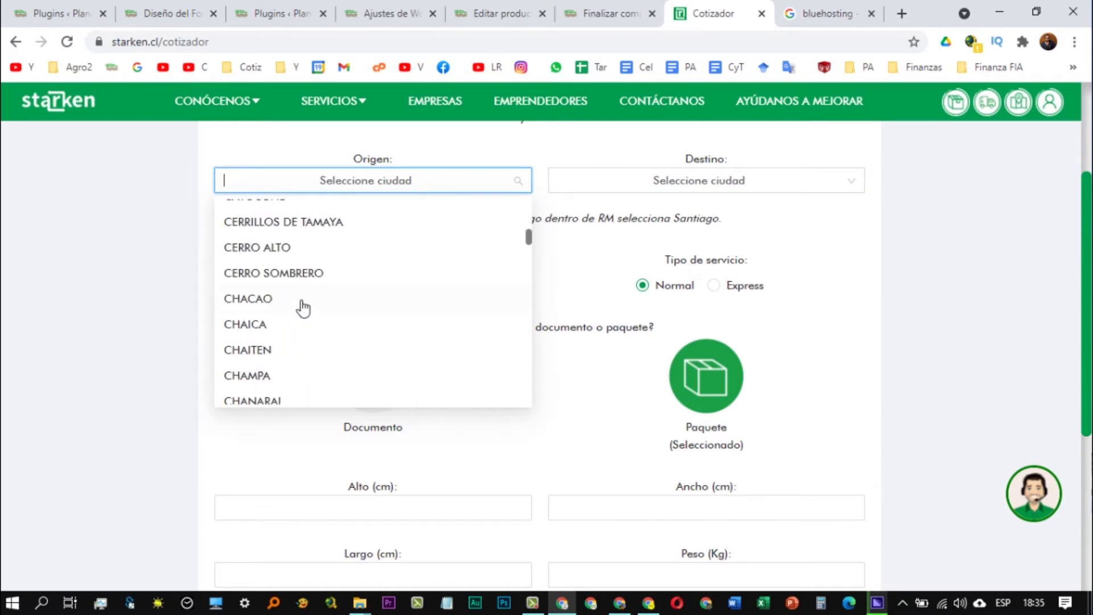
pyautogui.click(288, 299)
pyautogui.click(605, 12)
pyautogui.click(274, 299)
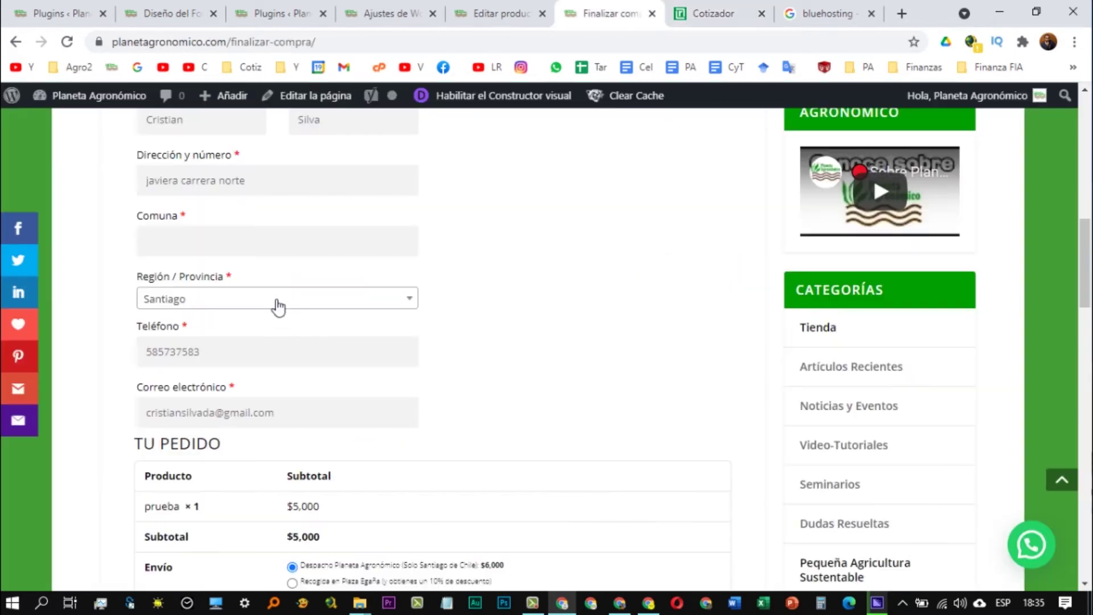
pyautogui.scroll(-2, 281, 434)
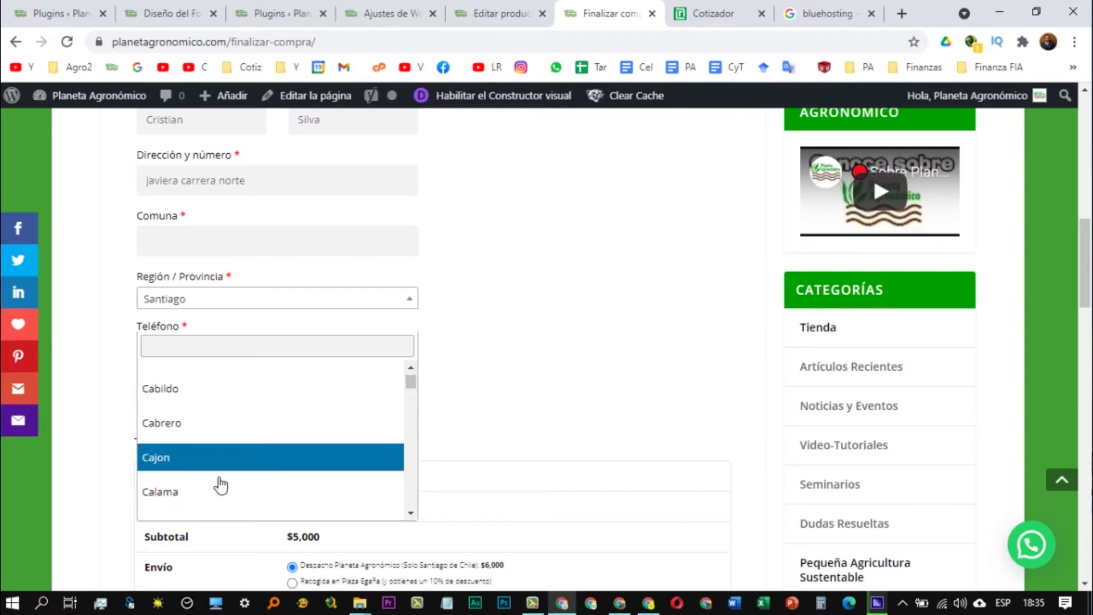
# - Look through the installed plugins for the comuna and Starken shipping plugins, and return to the checkout page
pyautogui.click(275, 14)
pyautogui.scroll(-10, 374, 248)
pyautogui.scroll(-6, 377, 383)
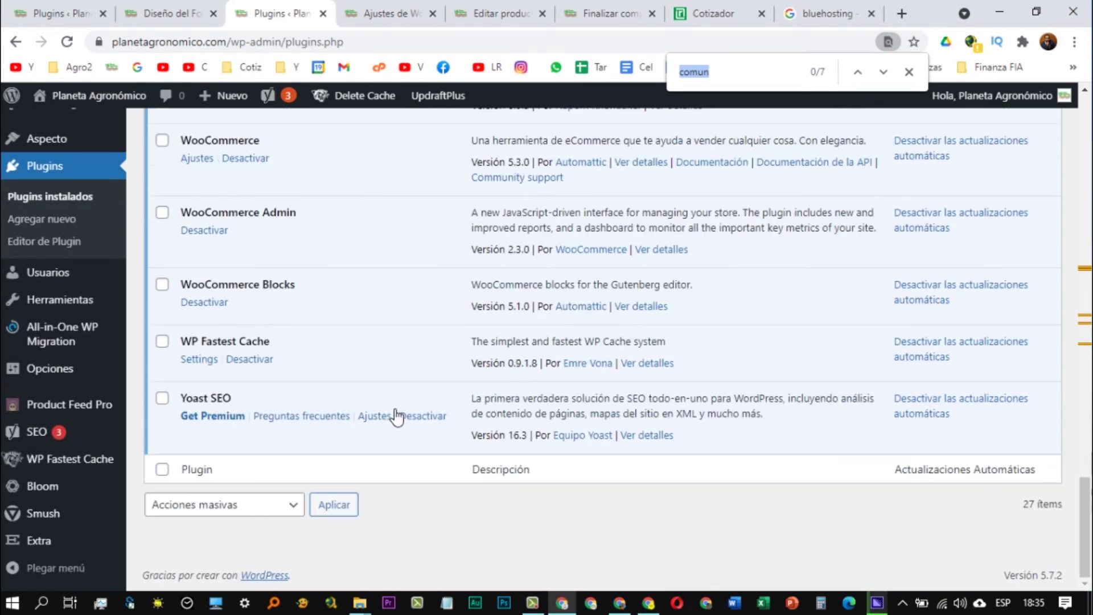
pyautogui.scroll(15, 385, 379)
pyautogui.scroll(8, 408, 339)
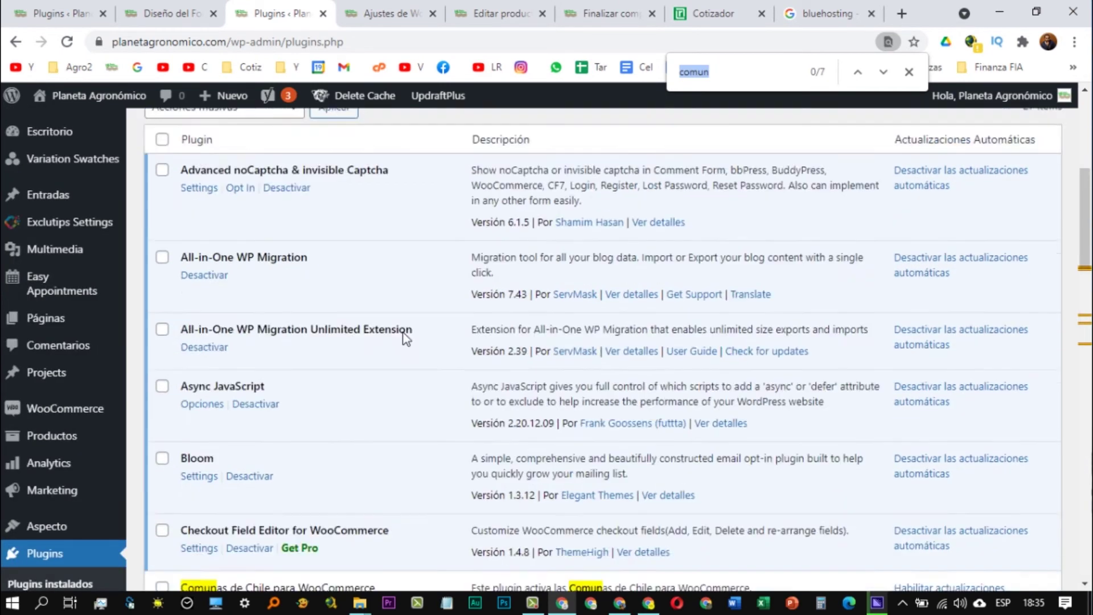
pyautogui.scroll(-4, 412, 361)
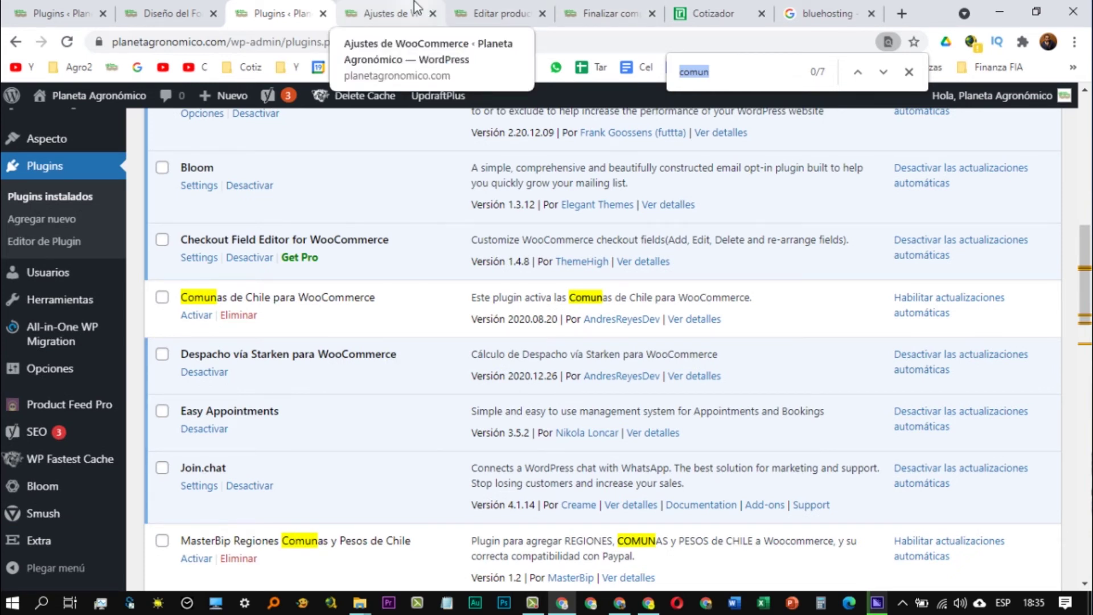
pyautogui.click(607, 14)
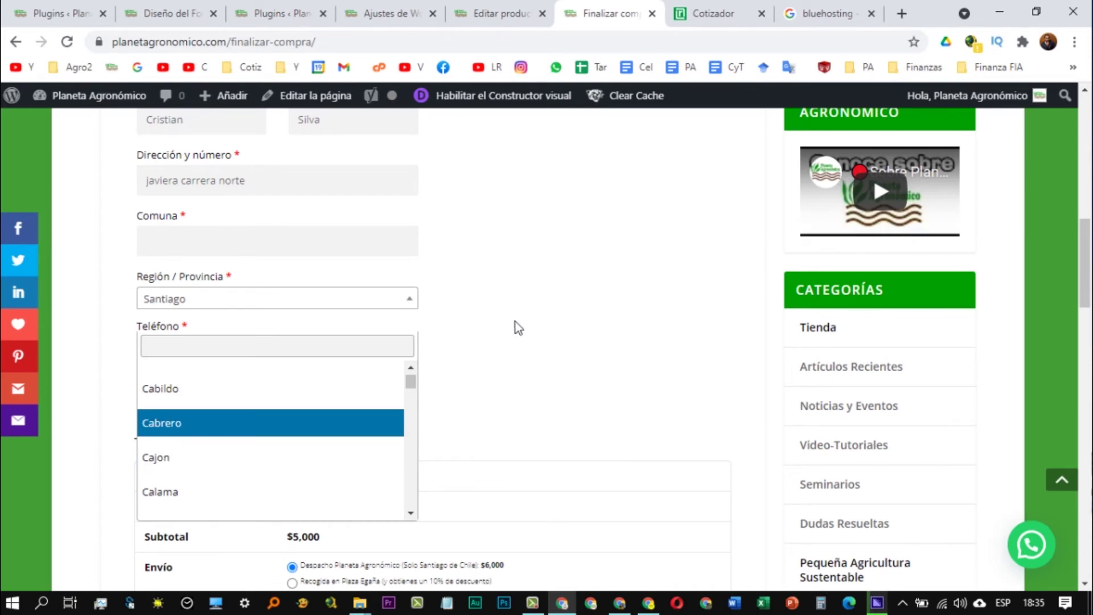
# - Open WooCommerce's Checkout Form editor at the Comuna and Región / Provincia billing fields
pyautogui.moveTo(85, 97)
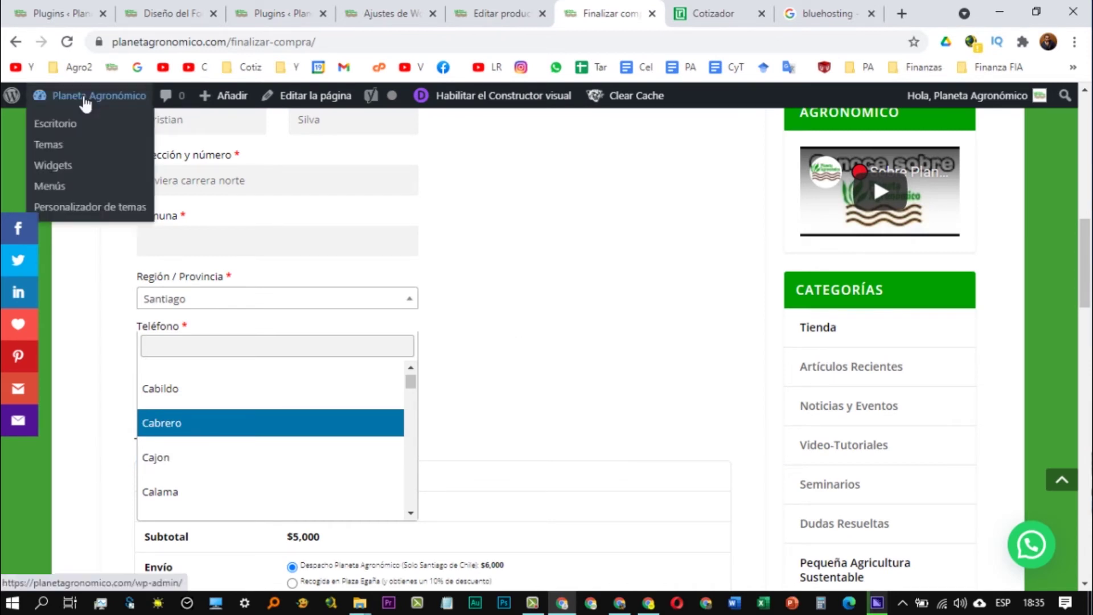
pyautogui.click(66, 130)
pyautogui.hotkey('ctrl', '1')
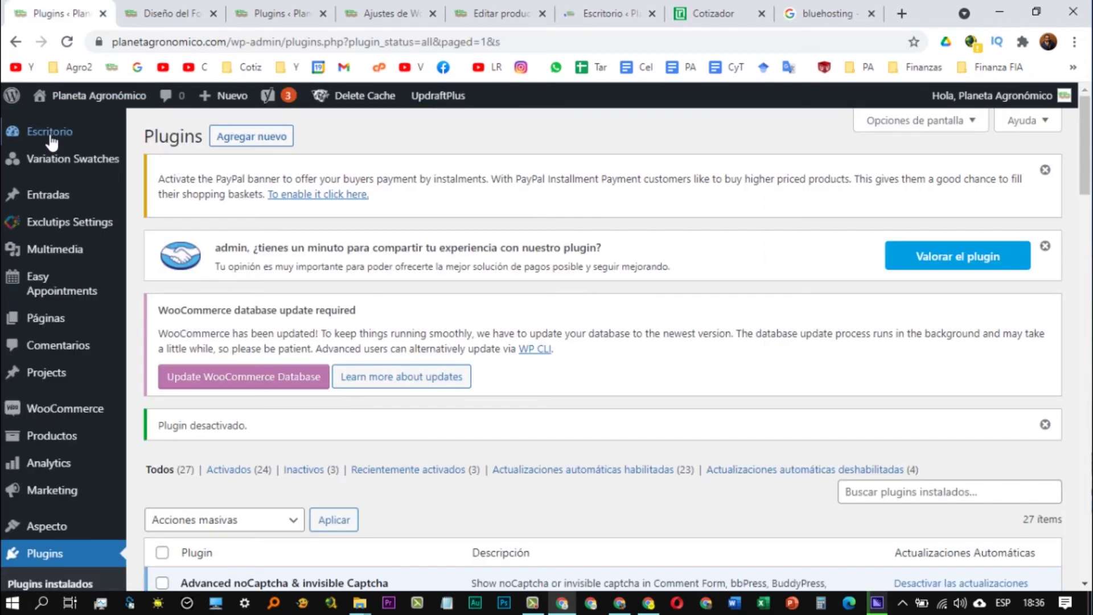
pyautogui.moveTo(45, 131)
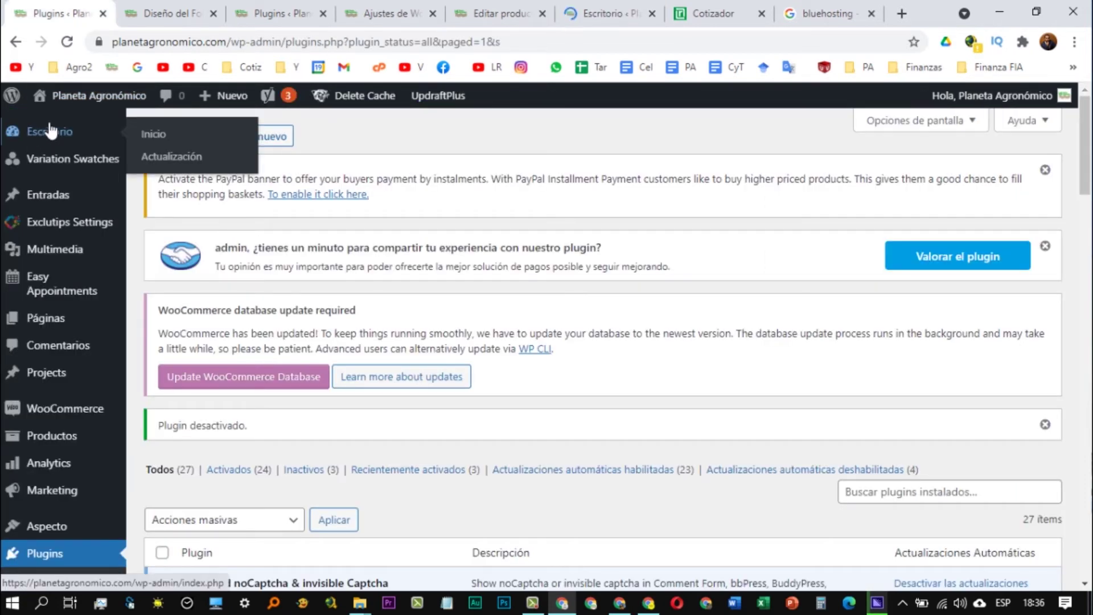
pyautogui.moveTo(77, 412)
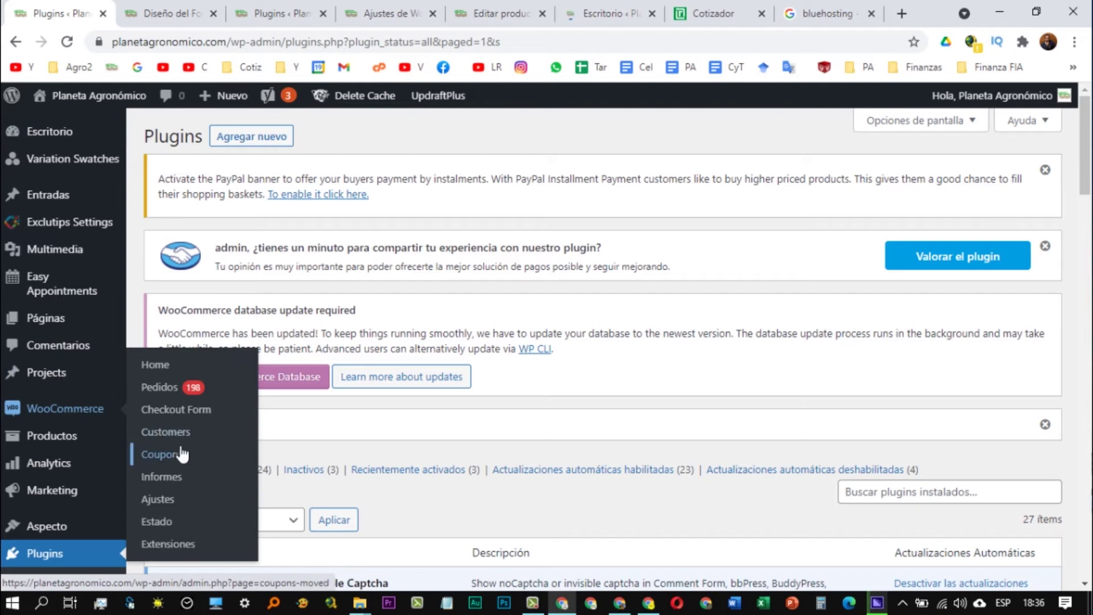
pyautogui.click(180, 412)
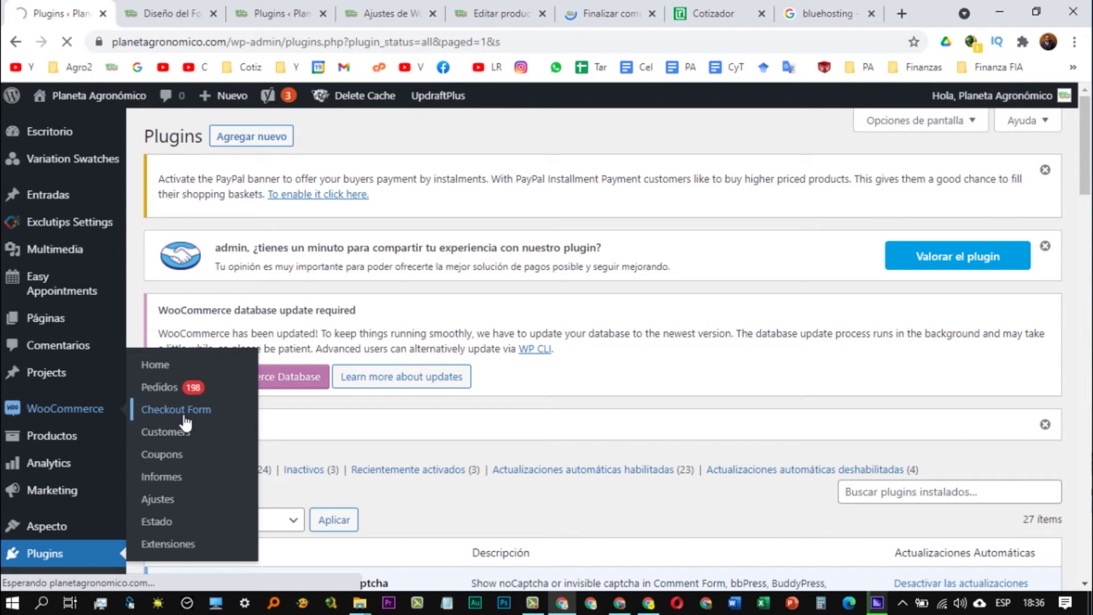
pyautogui.scroll(-8, 447, 410)
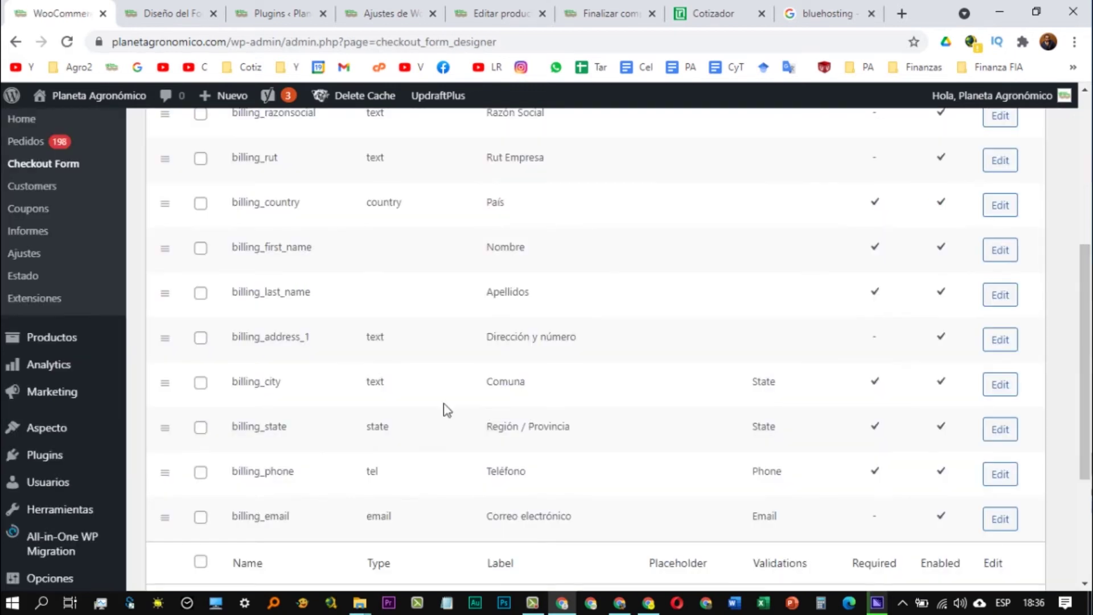
pyautogui.scroll(-2, 447, 410)
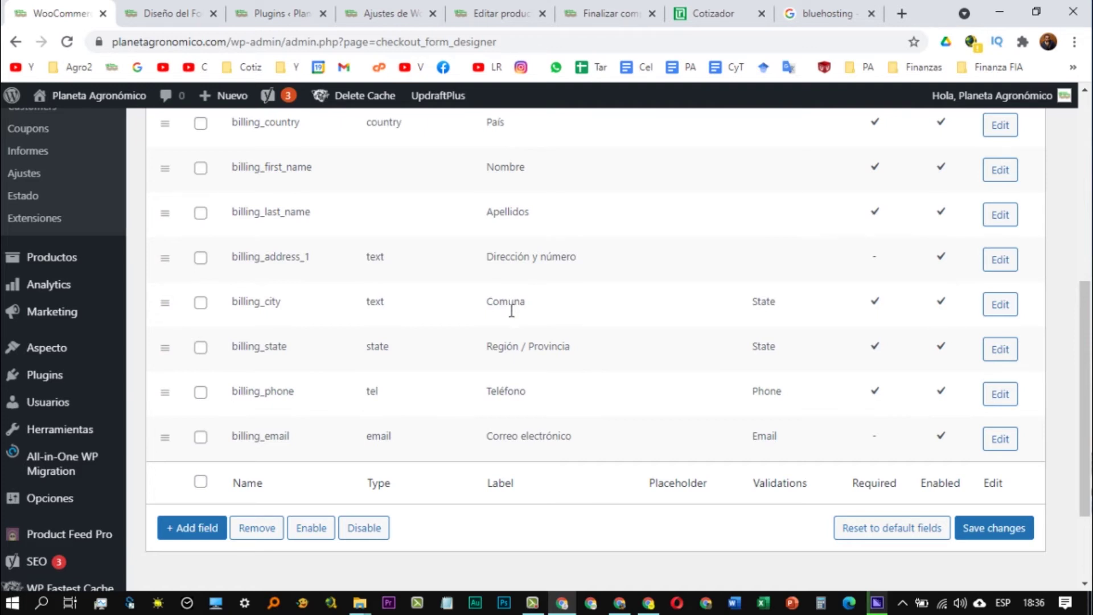
# - Review the settings of the Comuna billing field and close them without changes
pyautogui.click(999, 305)
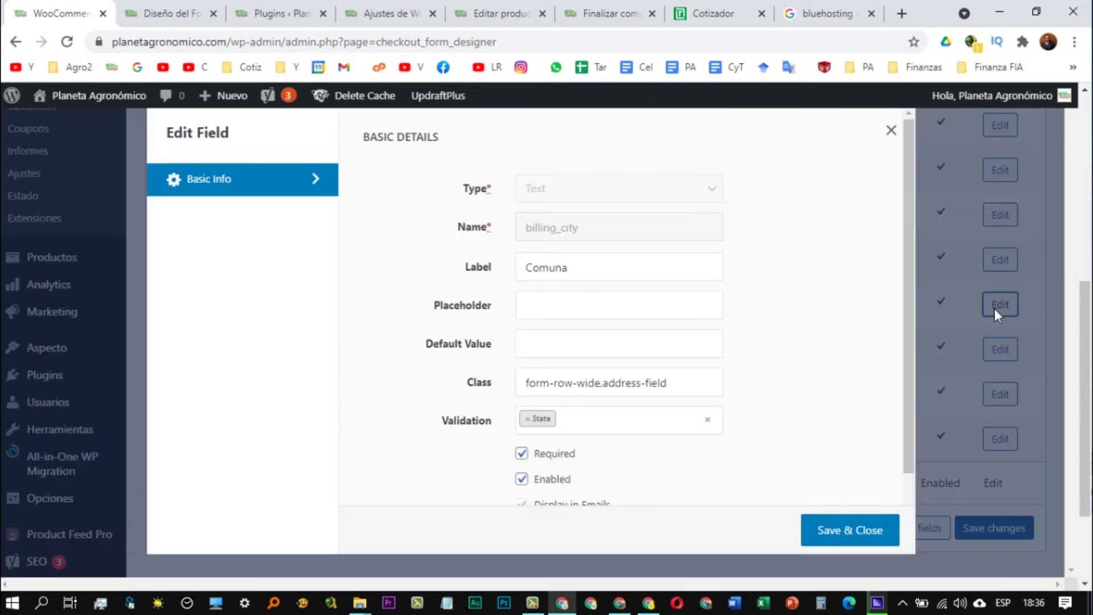
pyautogui.scroll(-2, 531, 374)
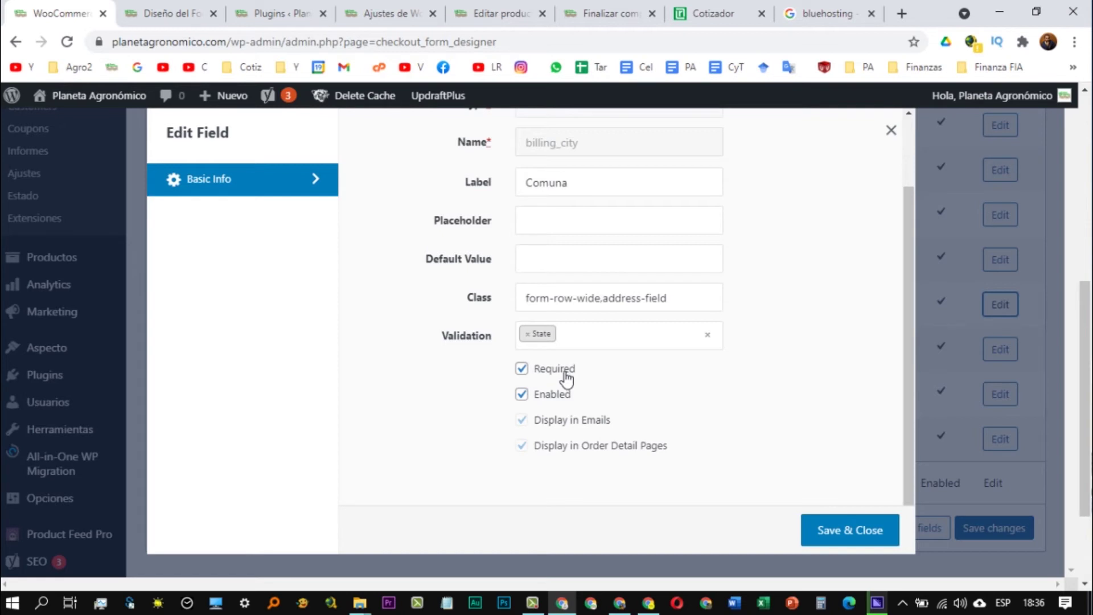
pyautogui.click(892, 131)
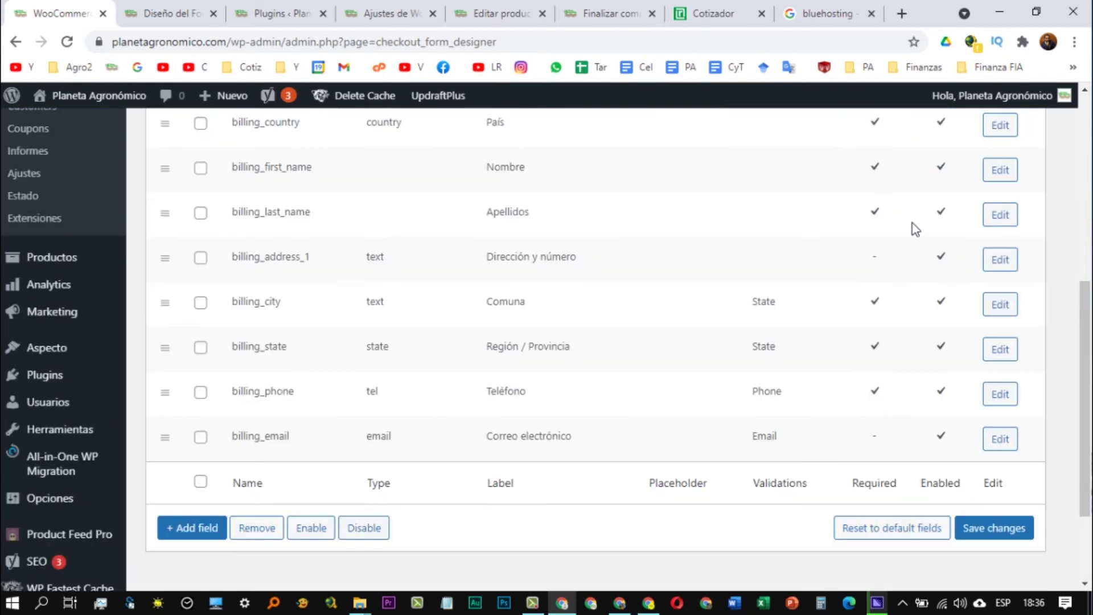
# - Change the label of the billing_state field to Ciudad, save it, and check the field's settings again
pyautogui.click(1007, 353)
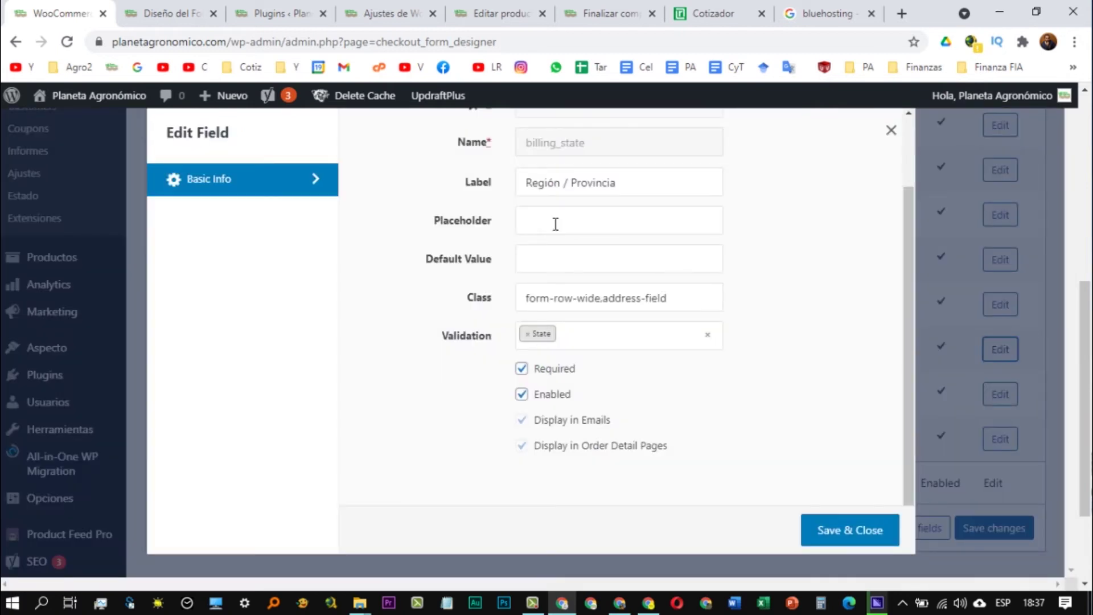
pyautogui.moveTo(622, 188); pyautogui.dragTo(532, 200)
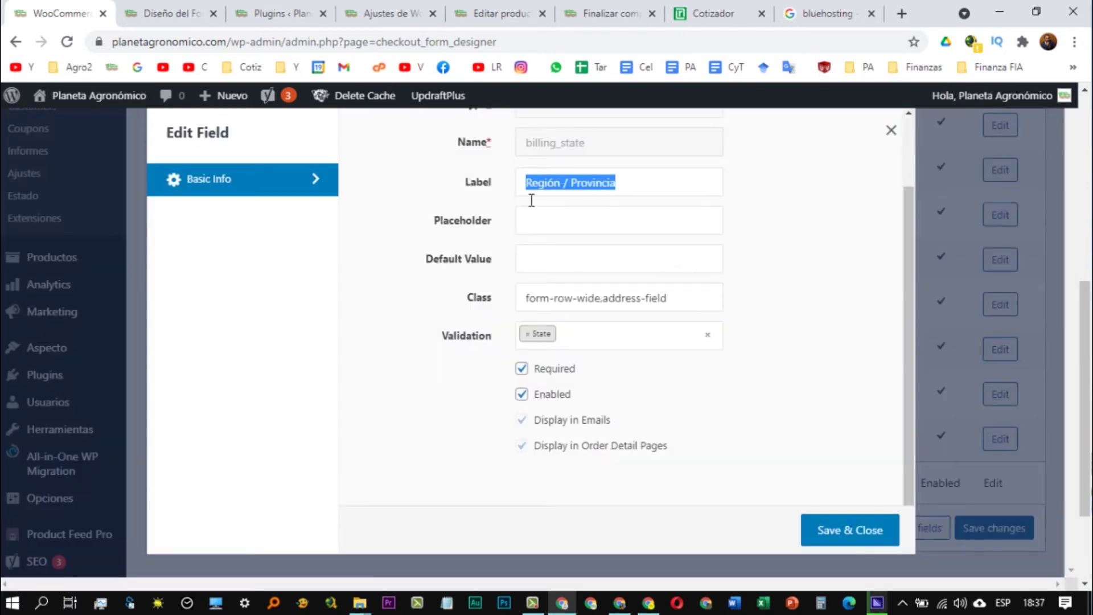
pyautogui.write('Ciudad')
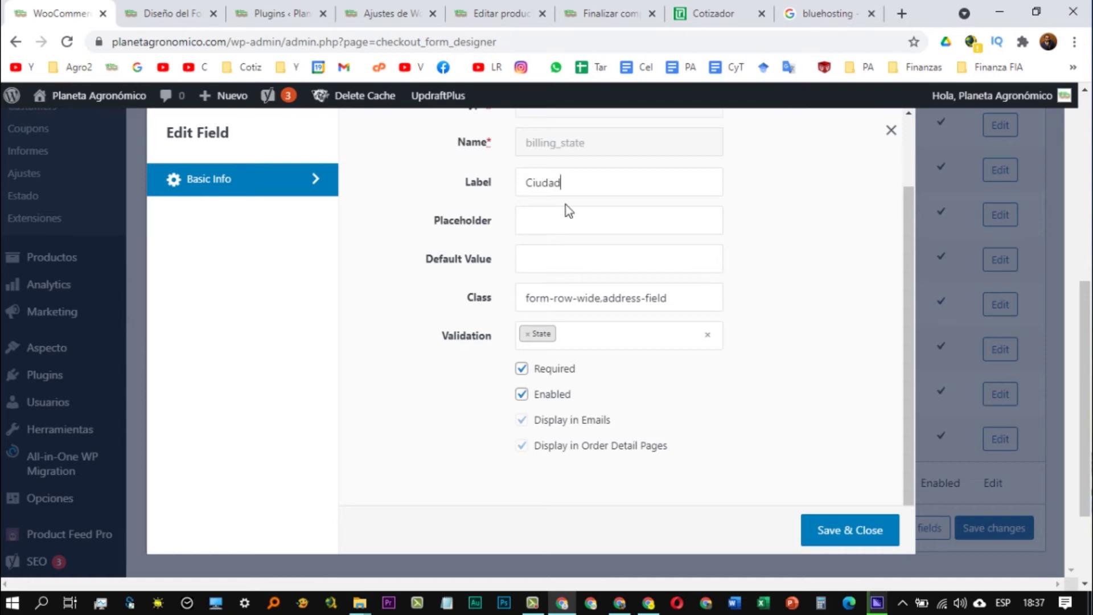
pyautogui.scroll(1, 610, 286)
pyautogui.scroll(-1, 618, 288)
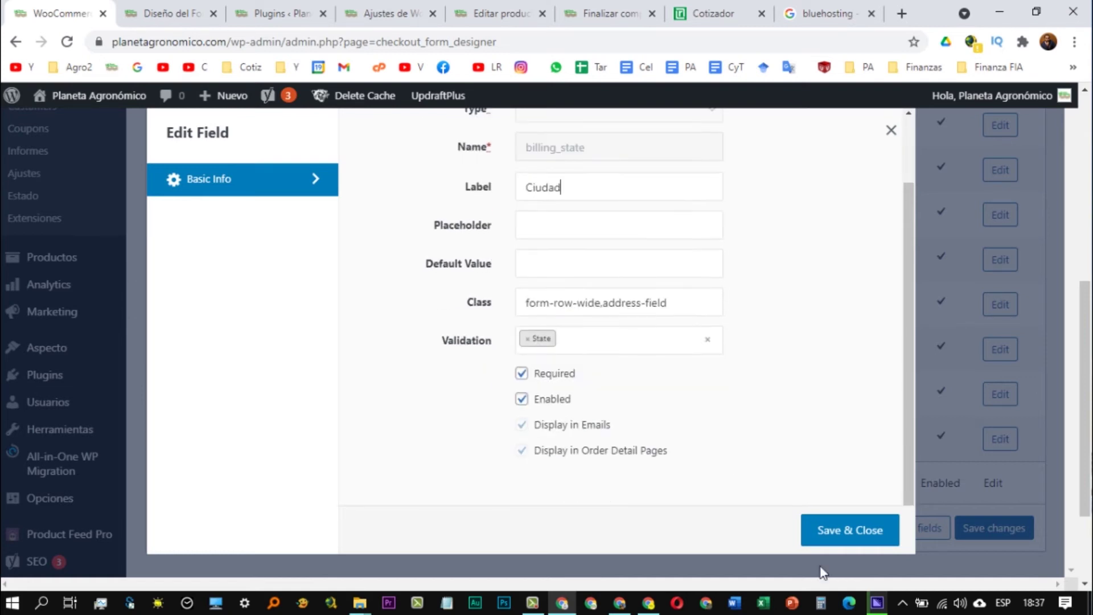
pyautogui.click(866, 537)
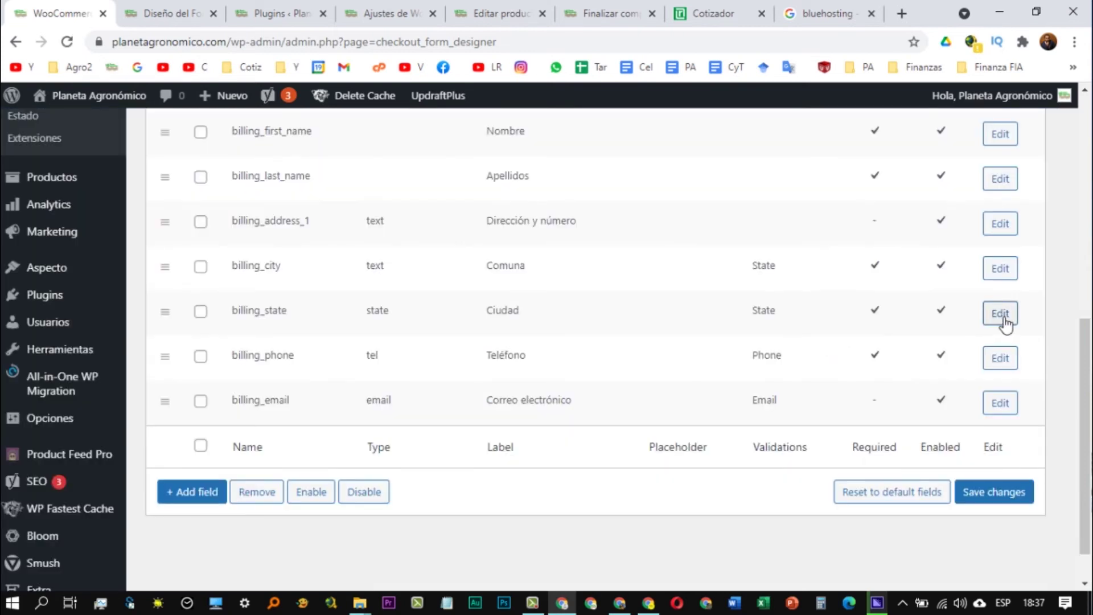
pyautogui.click(1001, 317)
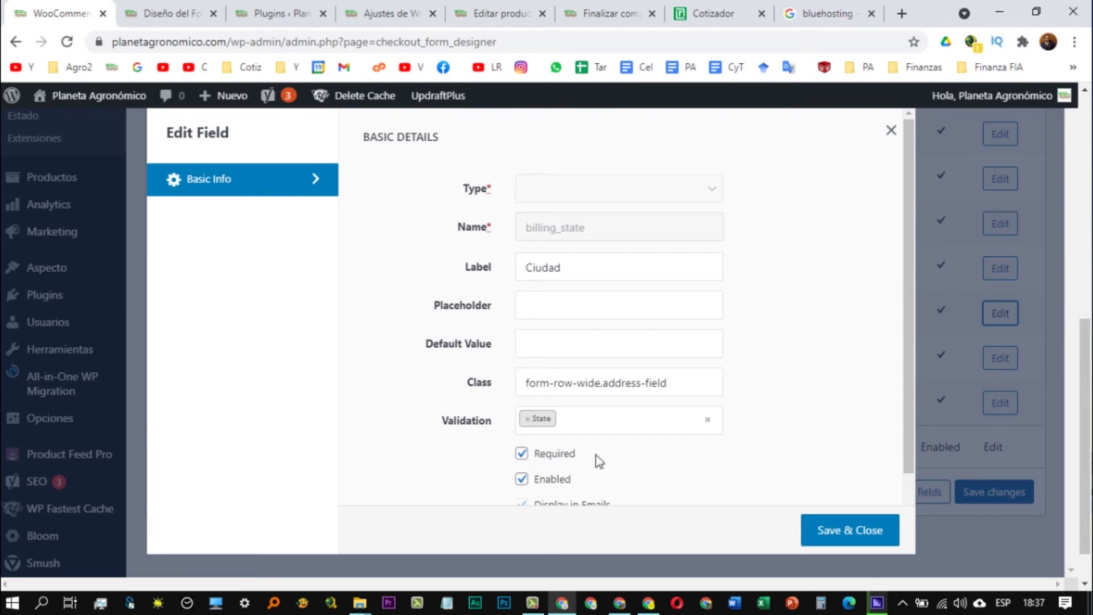
pyautogui.click(894, 131)
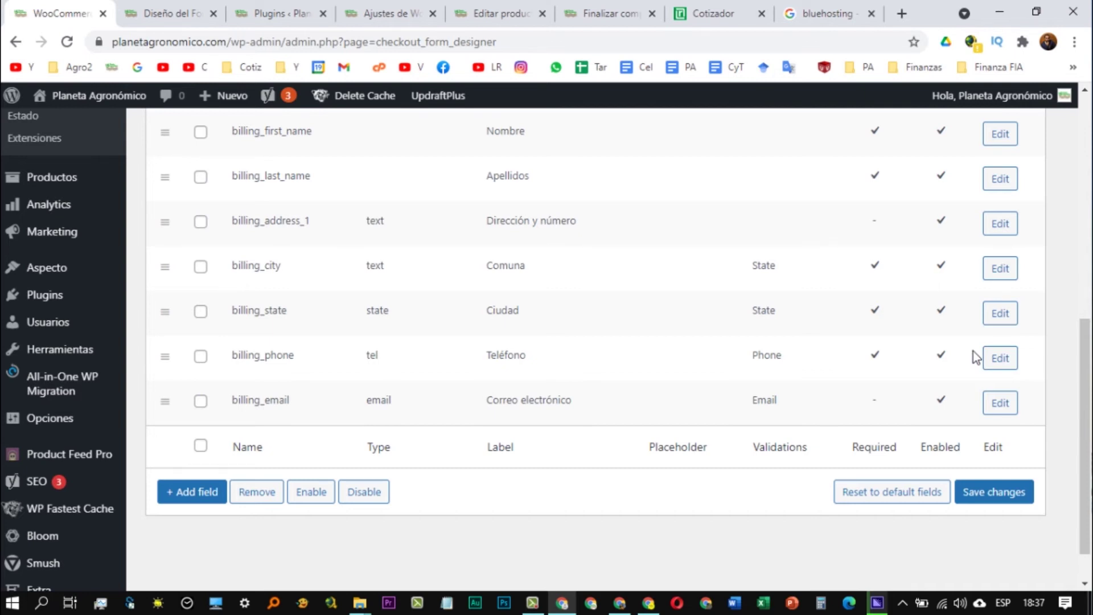
# - Add a new billing field of type Select and label it Región
pyautogui.click(190, 494)
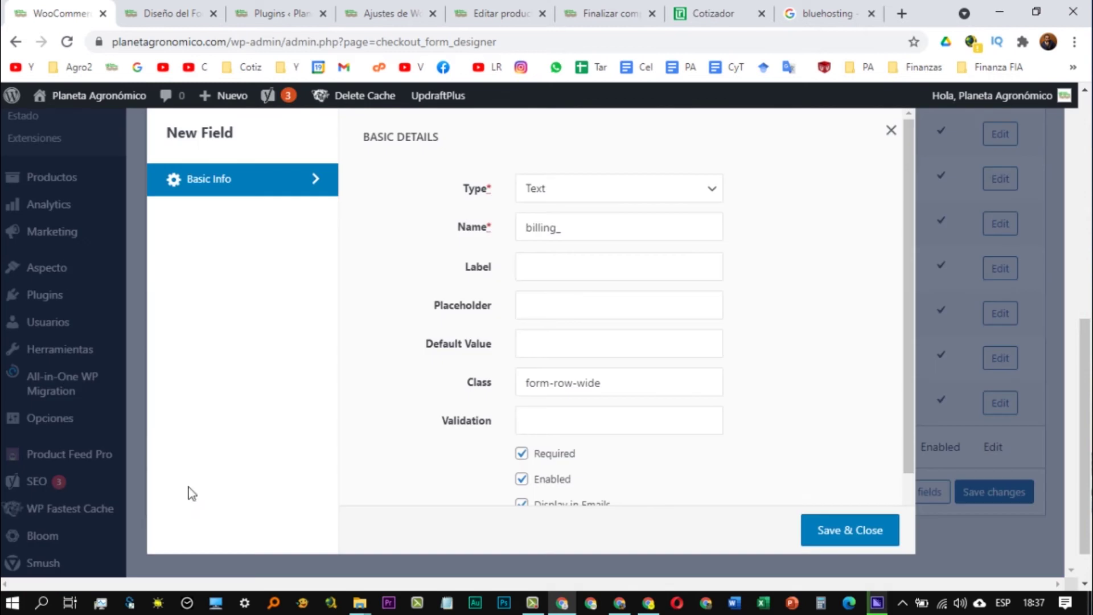
pyautogui.click(591, 192)
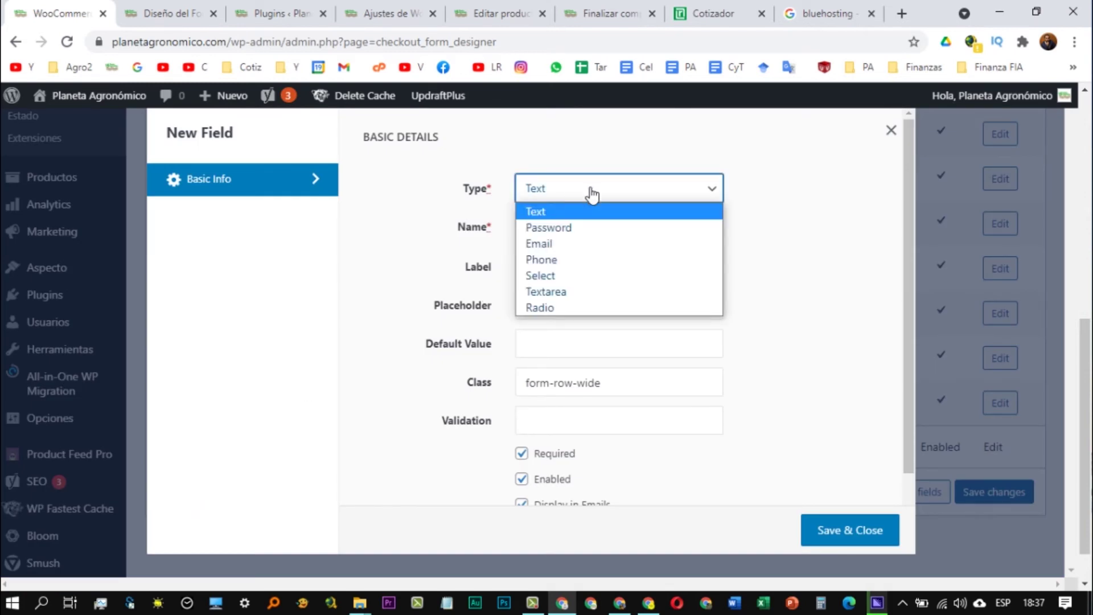
pyautogui.click(562, 278)
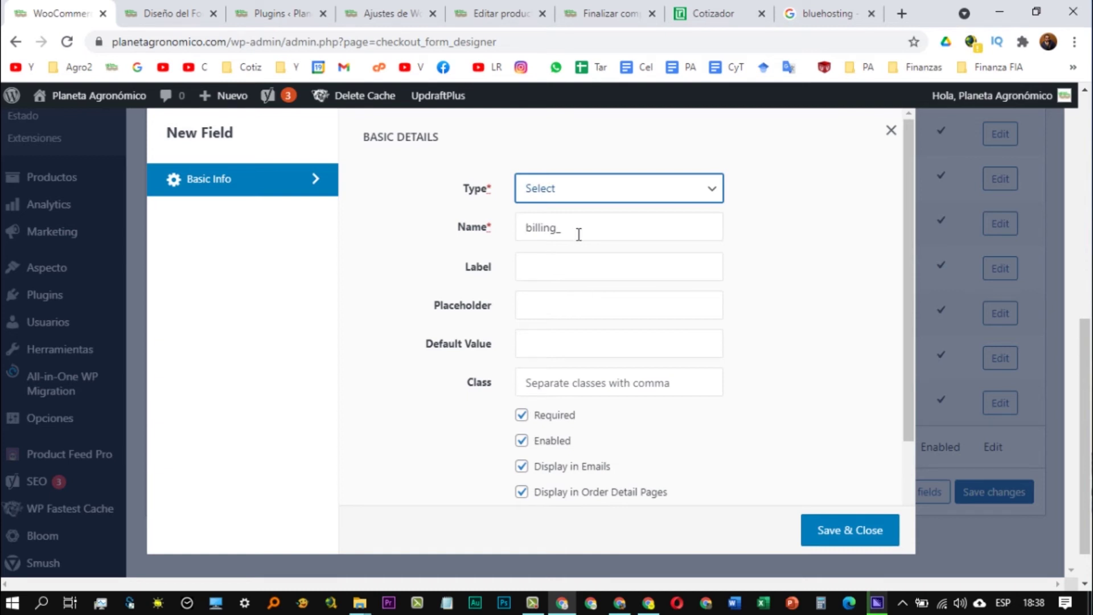
pyautogui.moveTo(575, 233); pyautogui.dragTo(527, 232)
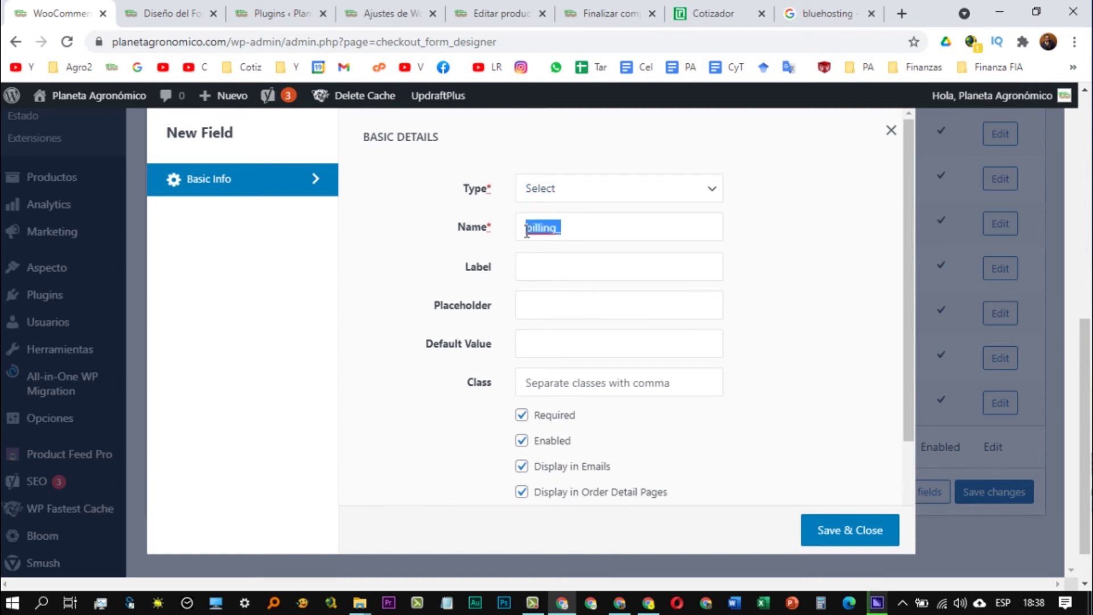
pyautogui.click(585, 271)
pyautogui.write('Region')
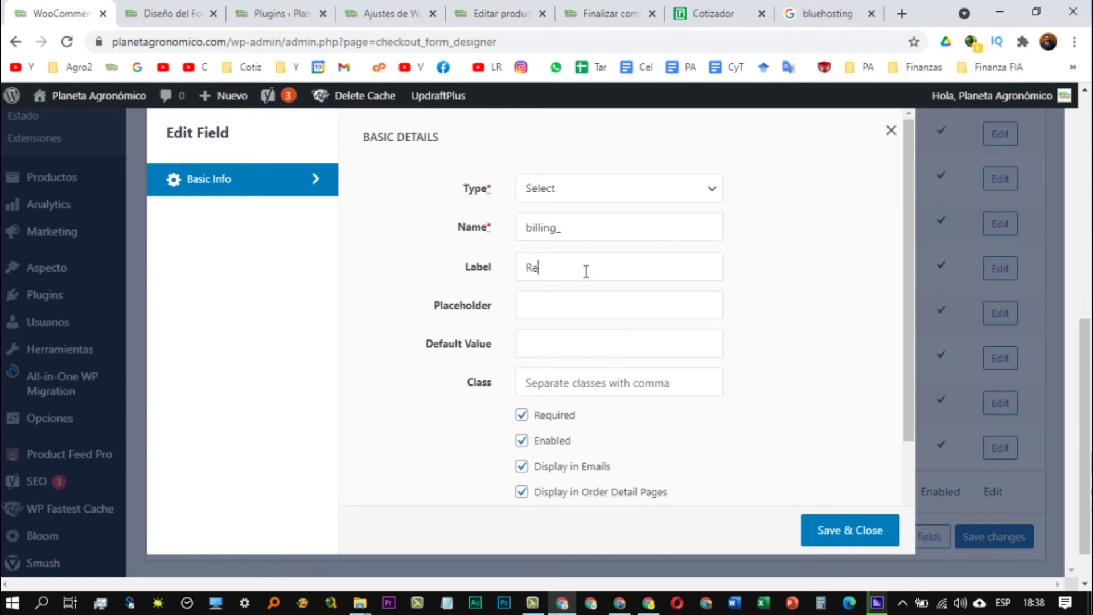
pyautogui.press('BackSpace')
pyautogui.press('BackSpace')
pyautogui.write('ón')
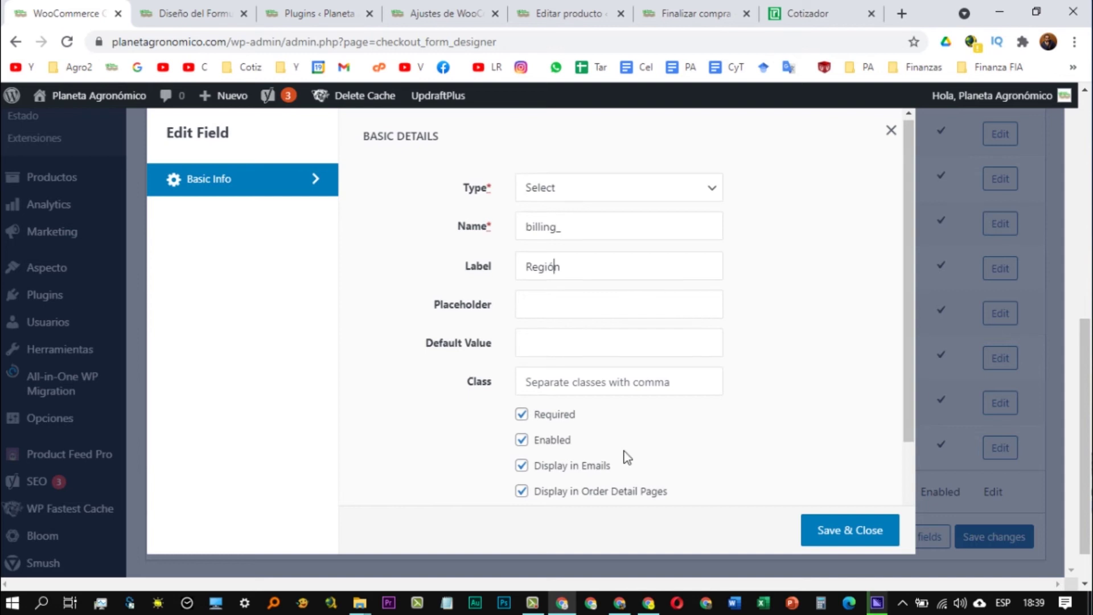
# - Add two options to the Región field: value Región Matropolitana with text Región Metropolitana, and value Región Valparaíso with text Valparaíso
pyautogui.scroll(-3, 572, 440)
pyautogui.click(469, 421)
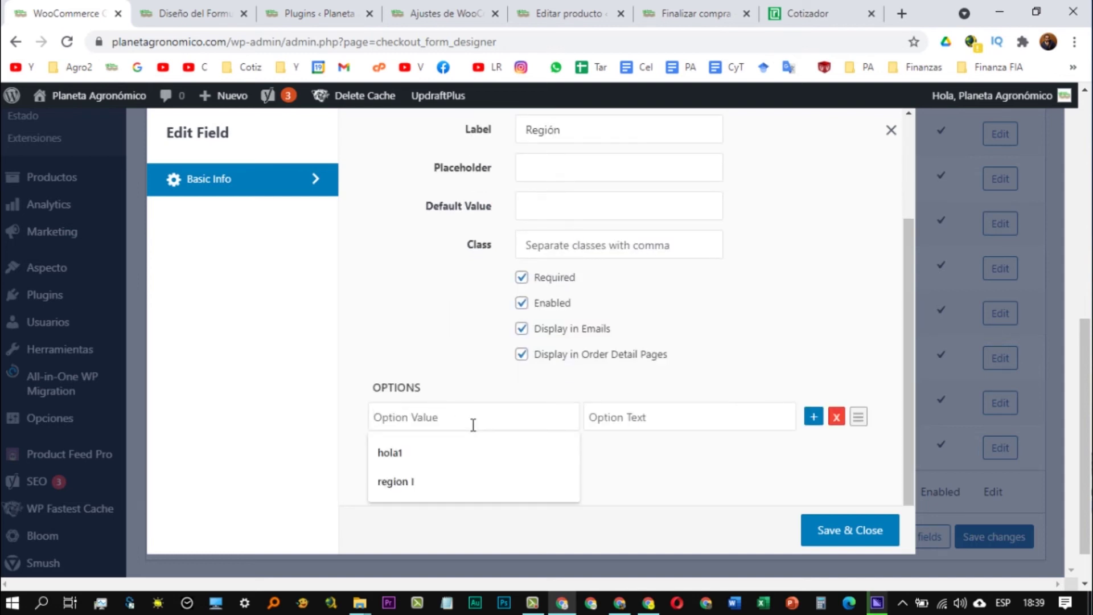
pyautogui.write('R')
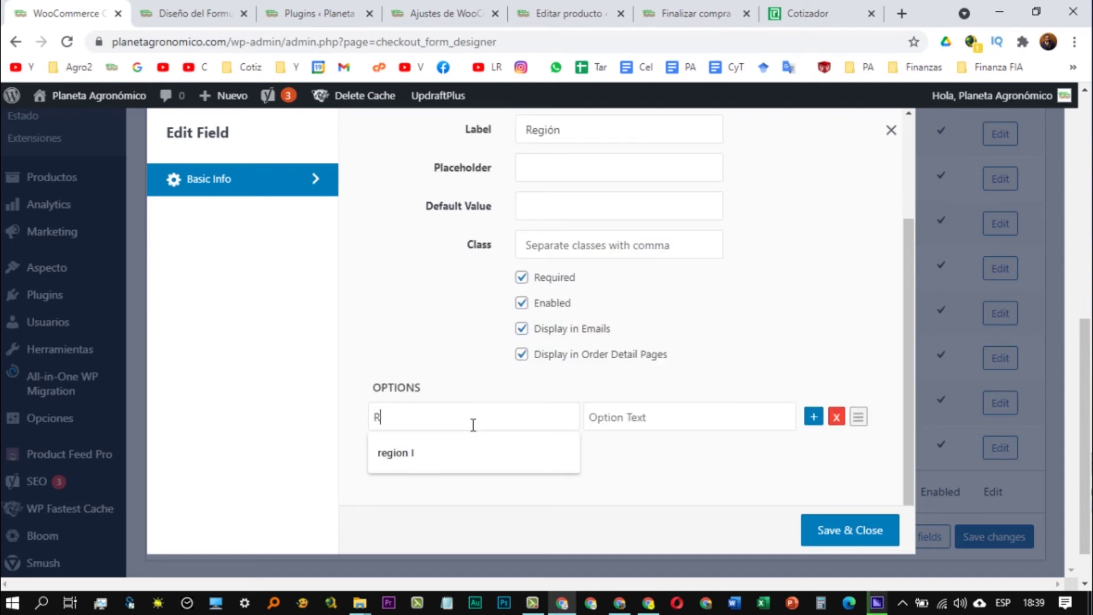
pyautogui.write('egión Mate')
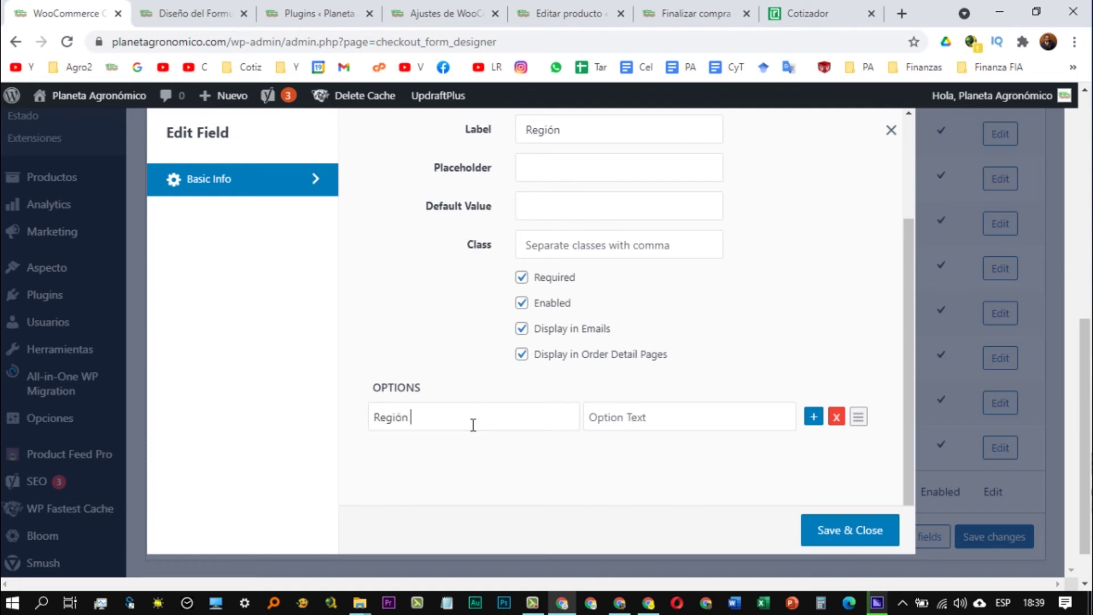
pyautogui.write('opolitana')
pyautogui.click(655, 424)
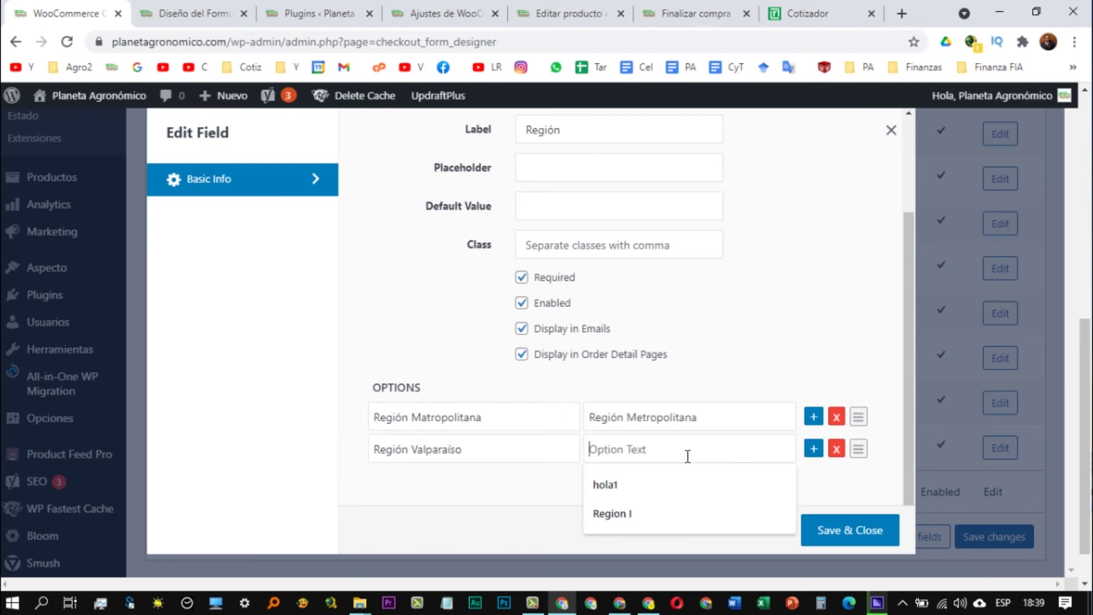
pyautogui.write('Valpara')
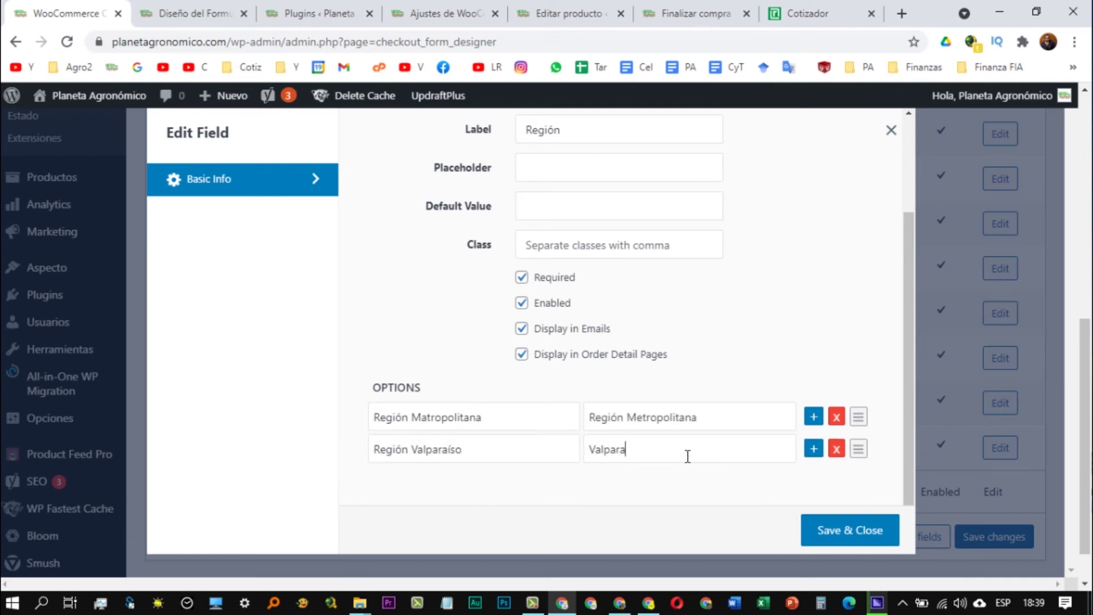
pyautogui.write('íso')
# - Remove the word Región from the values and texts of both options, leaving the field required
pyautogui.moveTo(627, 420); pyautogui.dragTo(536, 419)
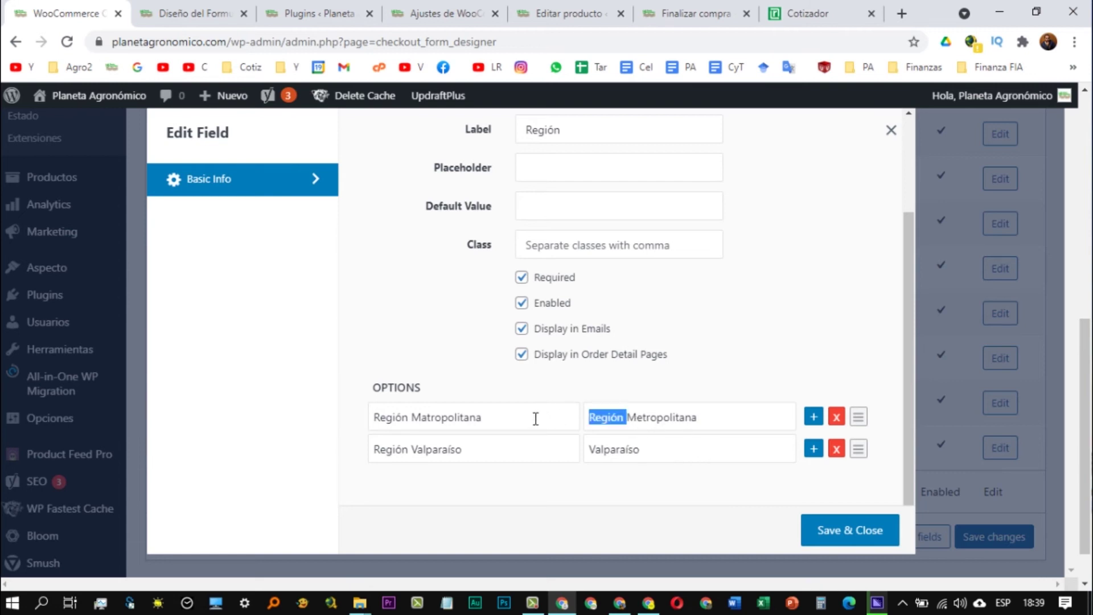
pyautogui.press('BackSpace')
pyautogui.click(522, 278)
pyautogui.click(523, 279)
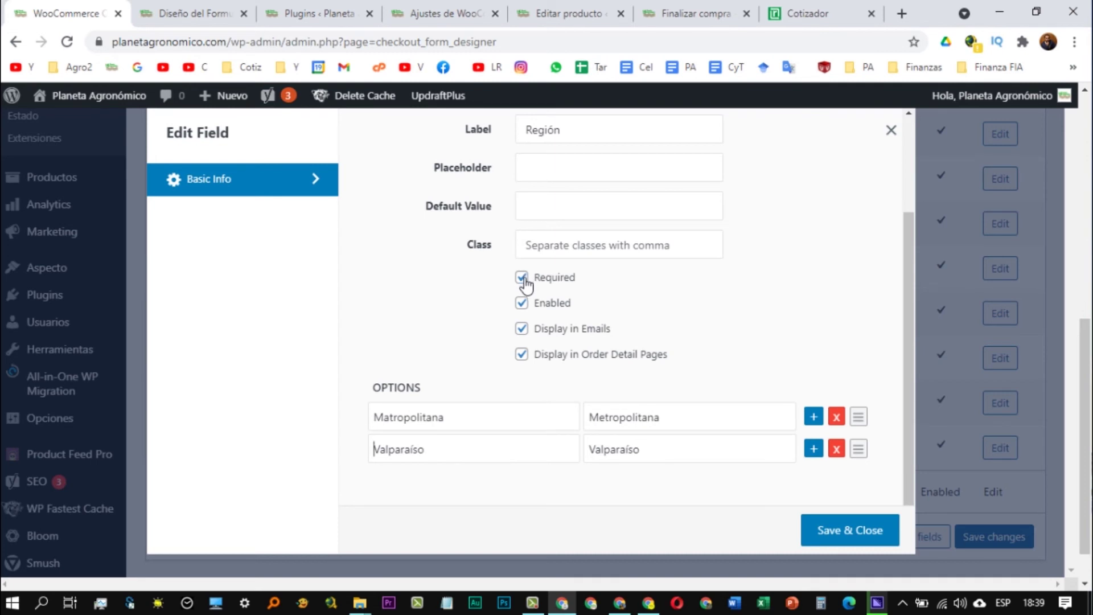
# - Save and close the new Región field, and save the changes to the billing fields
pyautogui.click(851, 534)
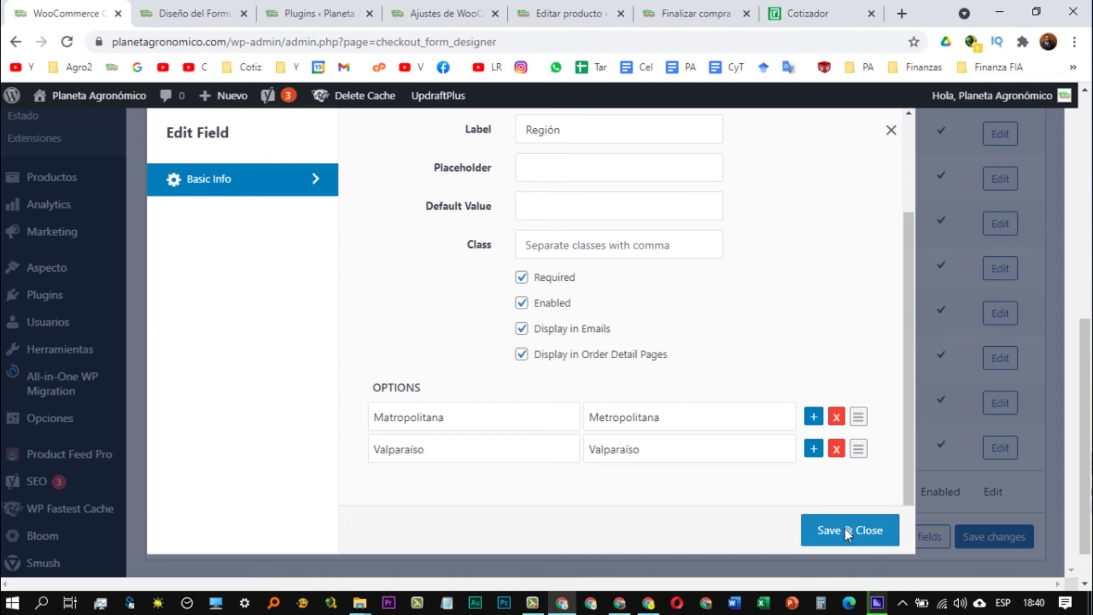
pyautogui.click(848, 532)
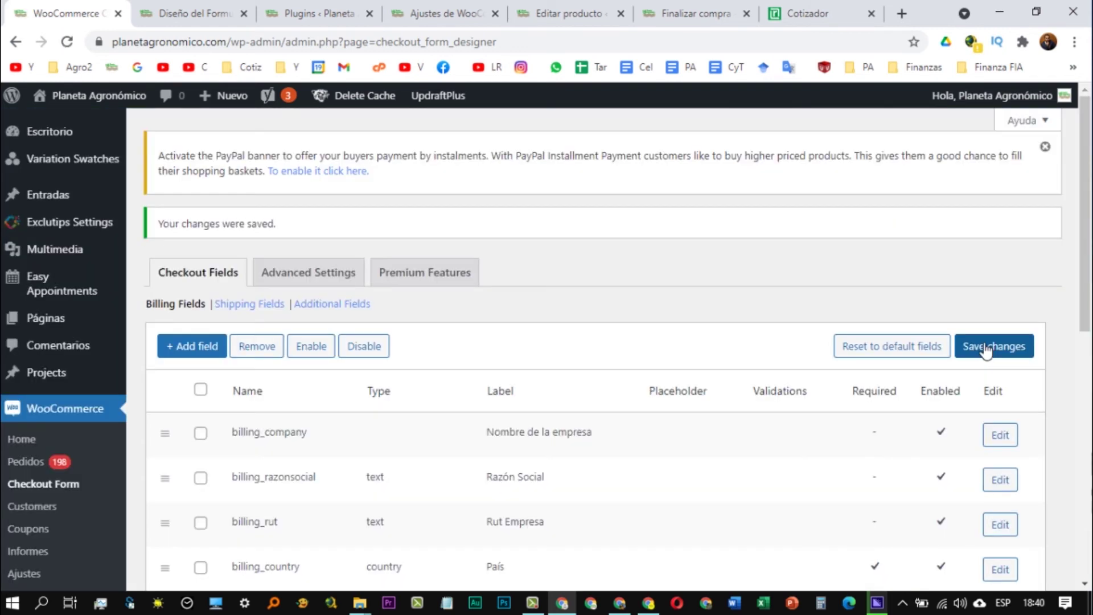
pyautogui.click(980, 348)
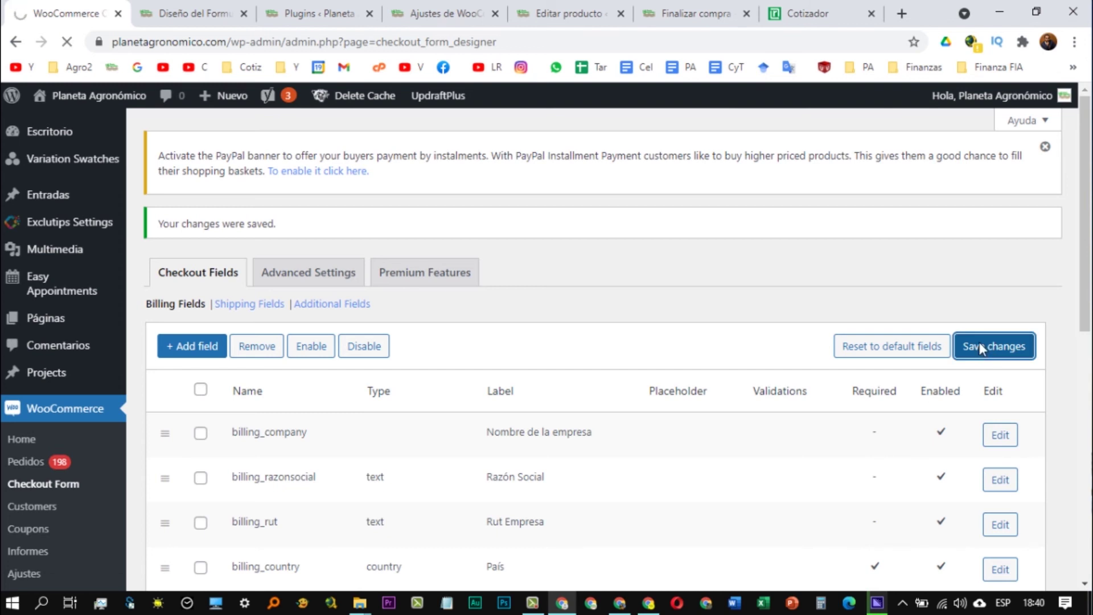
# - Reload the Finalizar compra checkout page and test the new Región list by choosing Valparaíso
pyautogui.hotkey('ctrl', '6')
pyautogui.scroll(3, 403, 296)
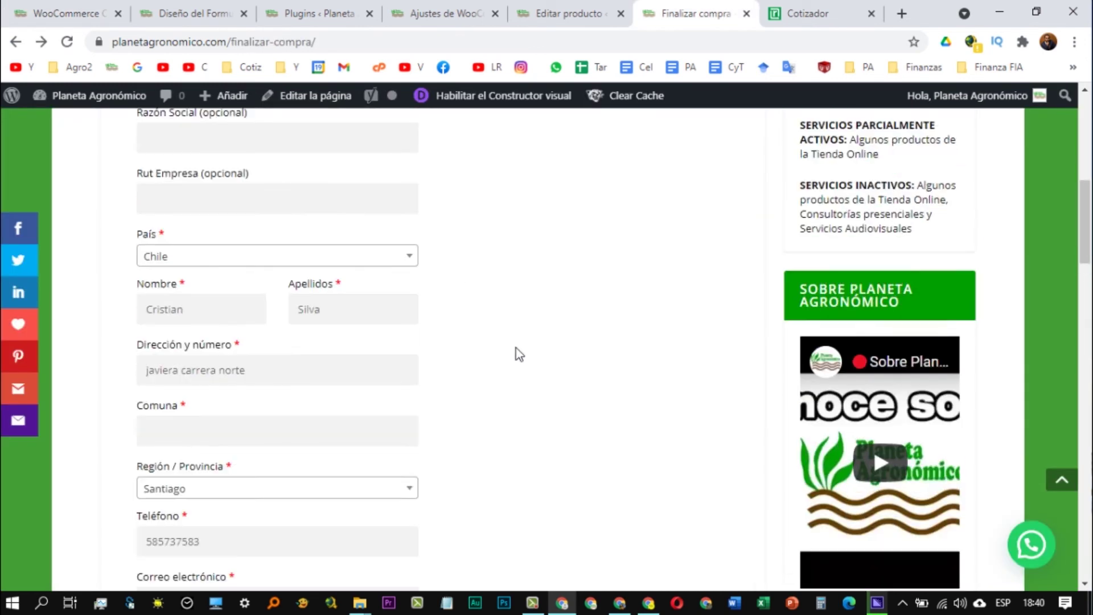
pyautogui.scroll(-3, 456, 349)
pyautogui.click(66, 43)
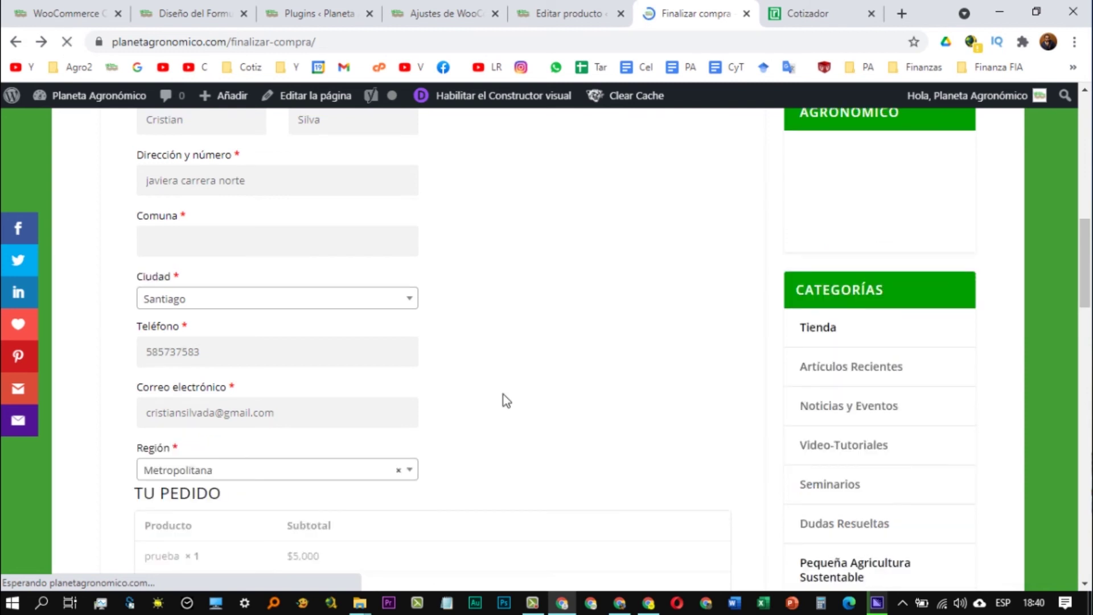
pyautogui.scroll(-1, 271, 308)
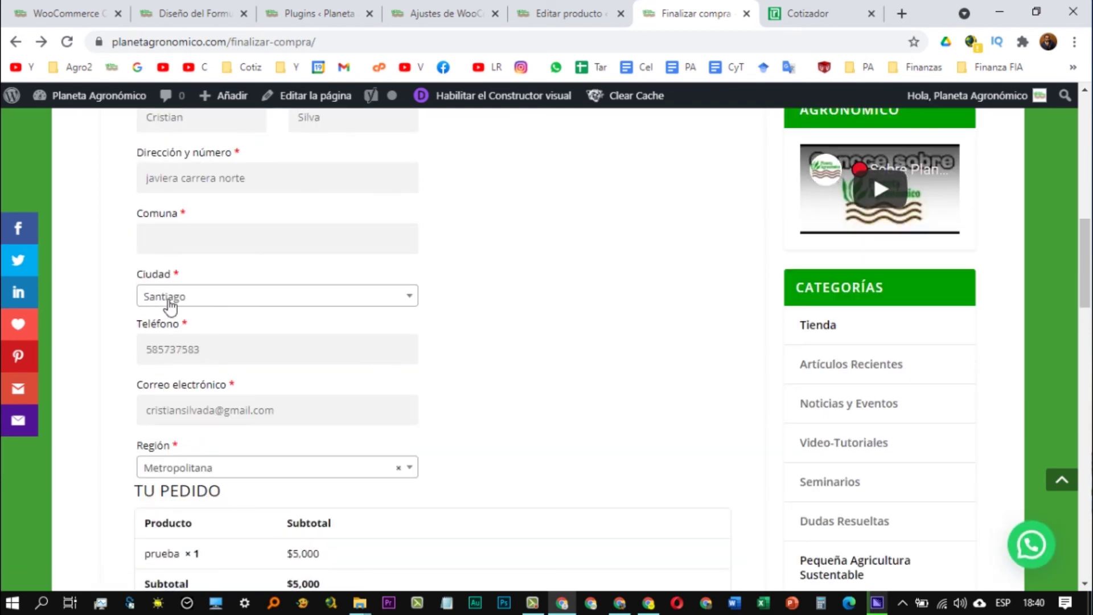
pyautogui.scroll(-1, 142, 307)
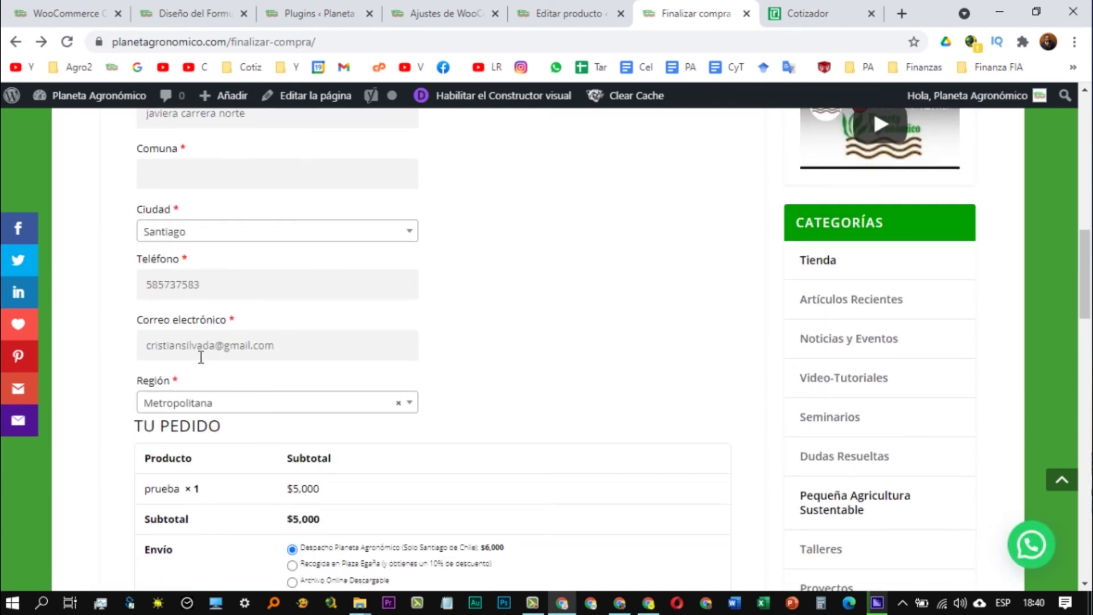
pyautogui.click(413, 409)
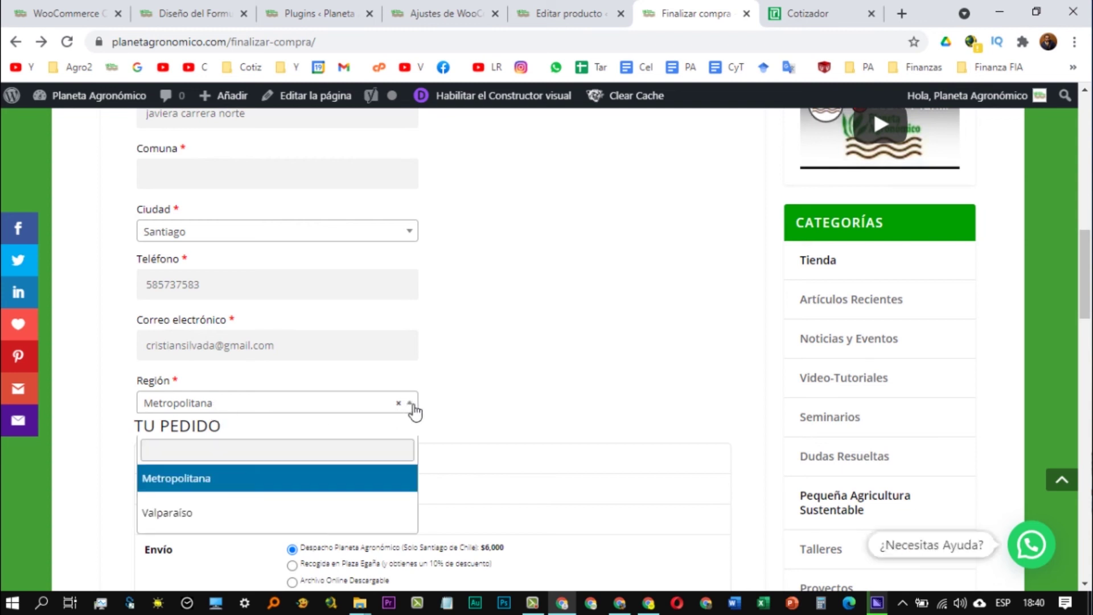
pyautogui.click(245, 514)
pyautogui.scroll(-1, 433, 376)
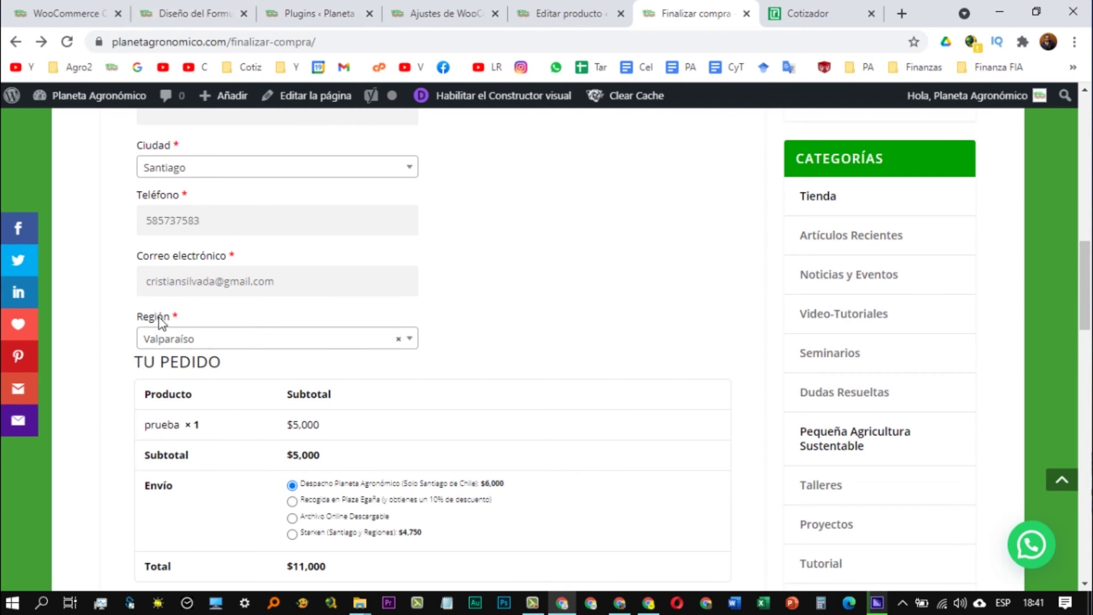
# - Move the Región field directly below Ciudad in the billing fields list and save the changes
pyautogui.click(171, 11)
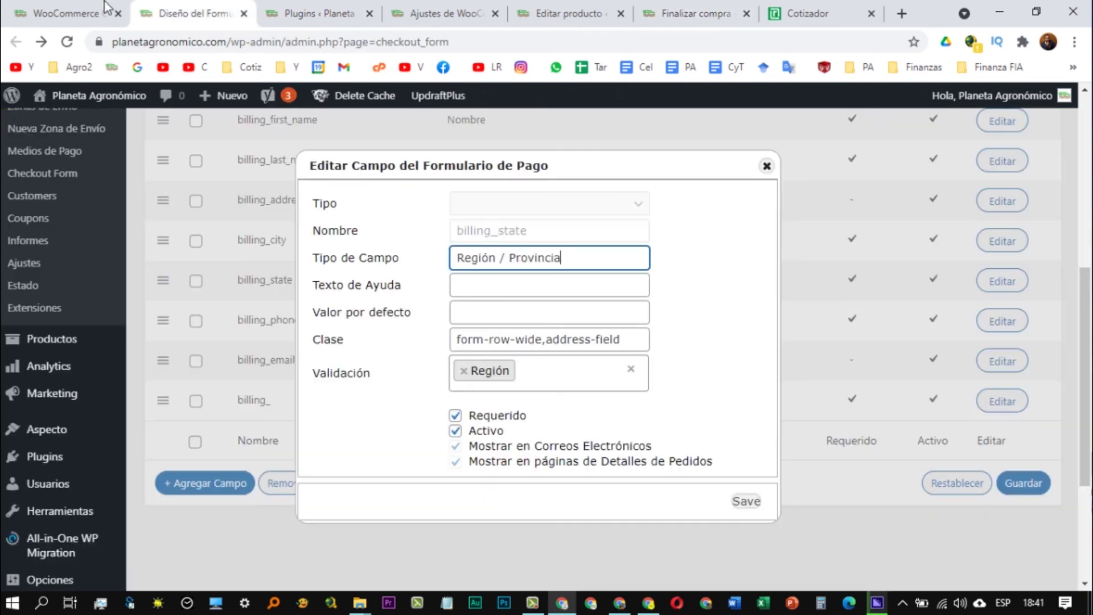
pyautogui.click(104, 7)
pyautogui.moveTo(171, 402); pyautogui.dragTo(183, 315)
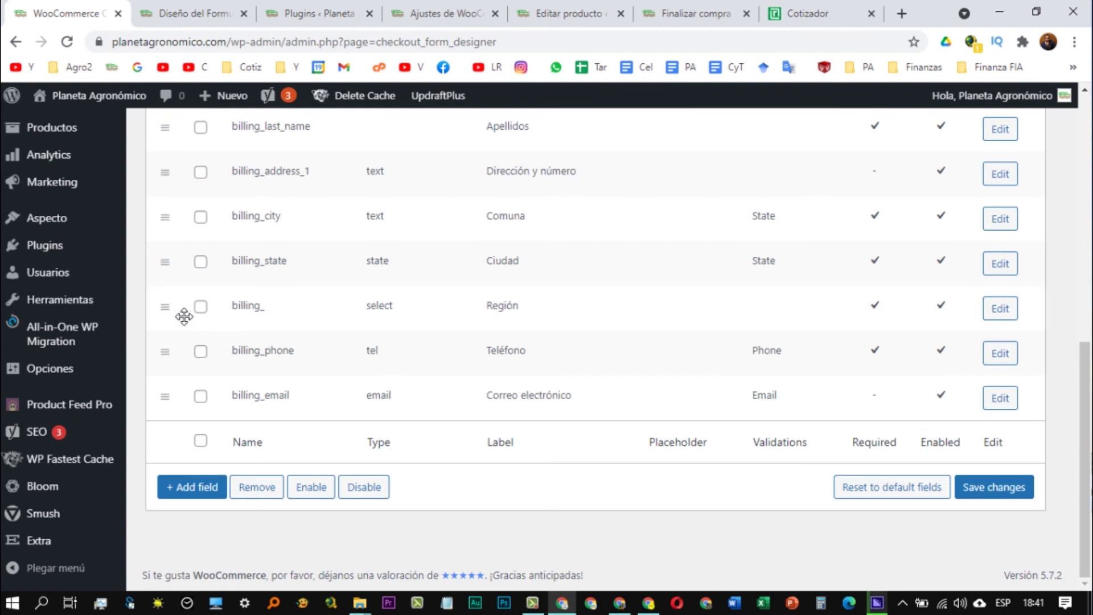
pyautogui.click(995, 486)
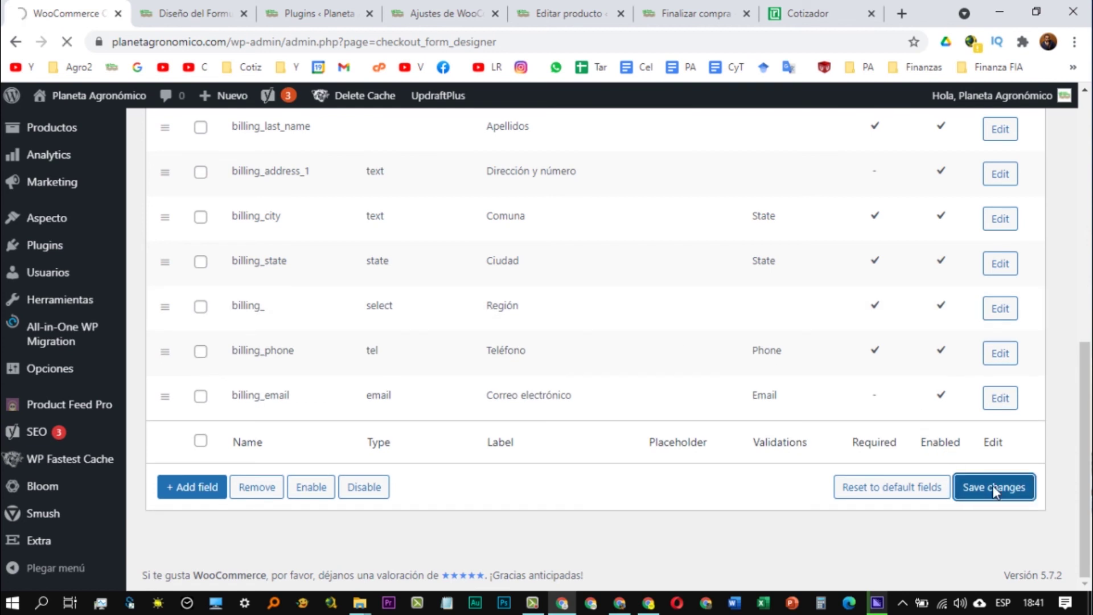
# - Reload the Finalizar compra checkout page and check the order of the Comuna, Ciudad and Región fields
pyautogui.click(694, 13)
pyautogui.click(84, 13)
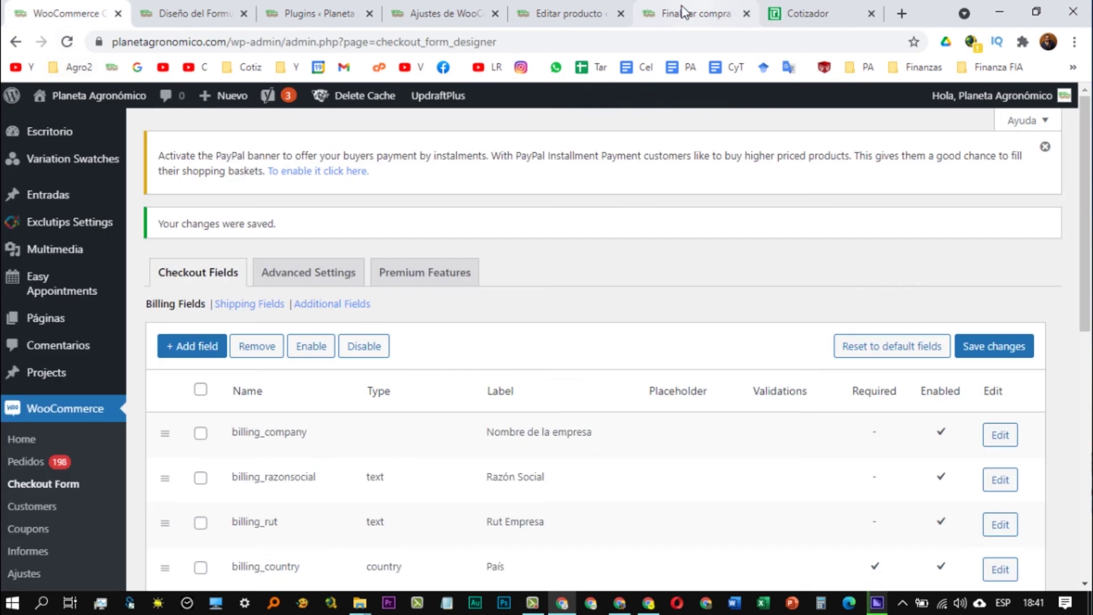
pyautogui.click(702, 10)
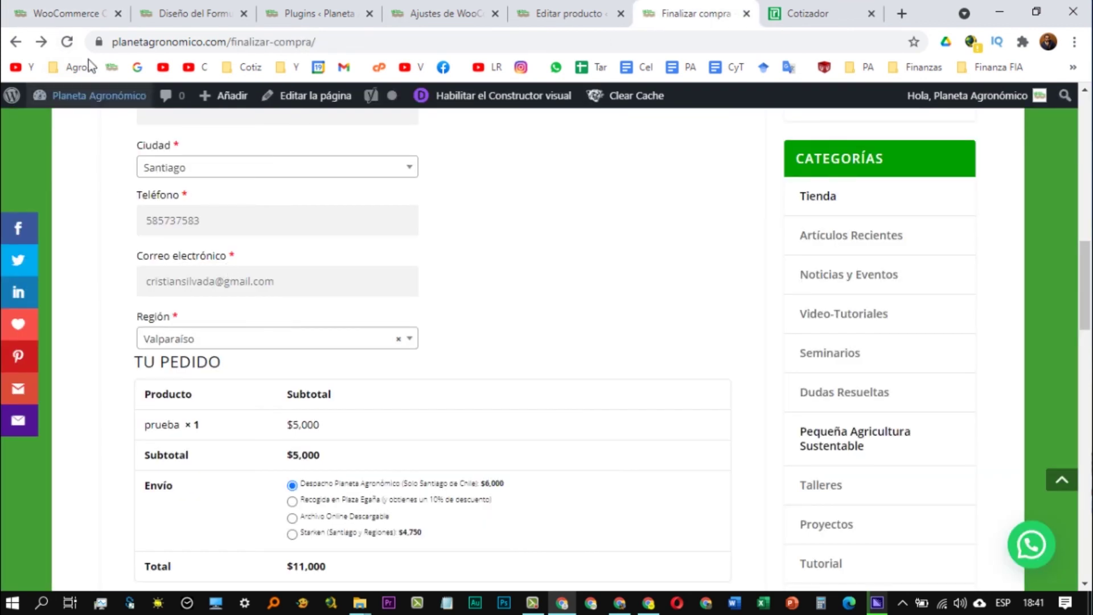
pyautogui.click(67, 41)
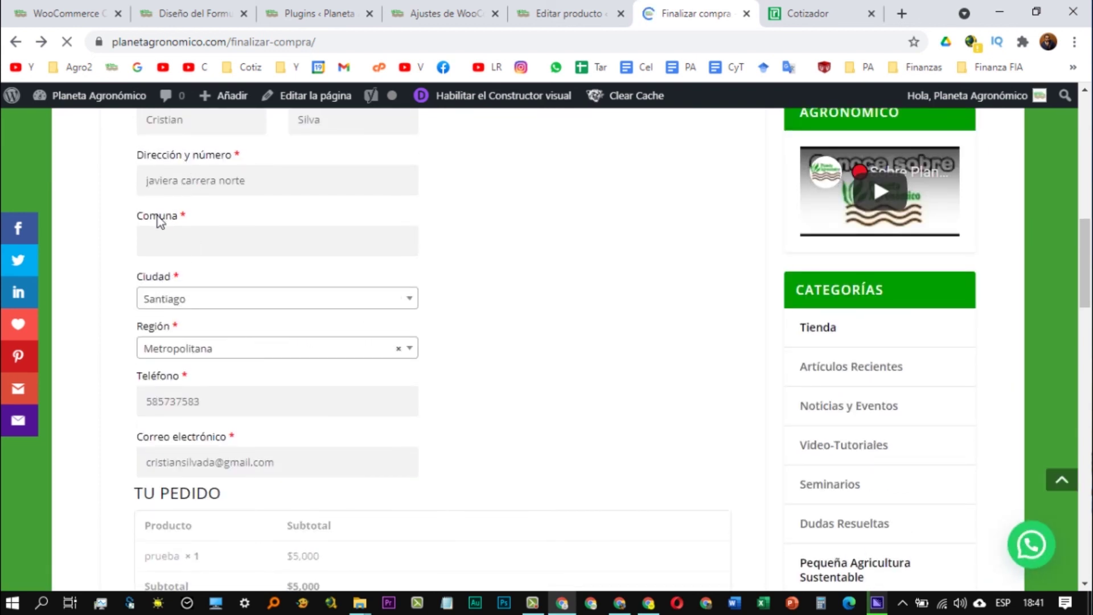
pyautogui.scroll(-2, 150, 300)
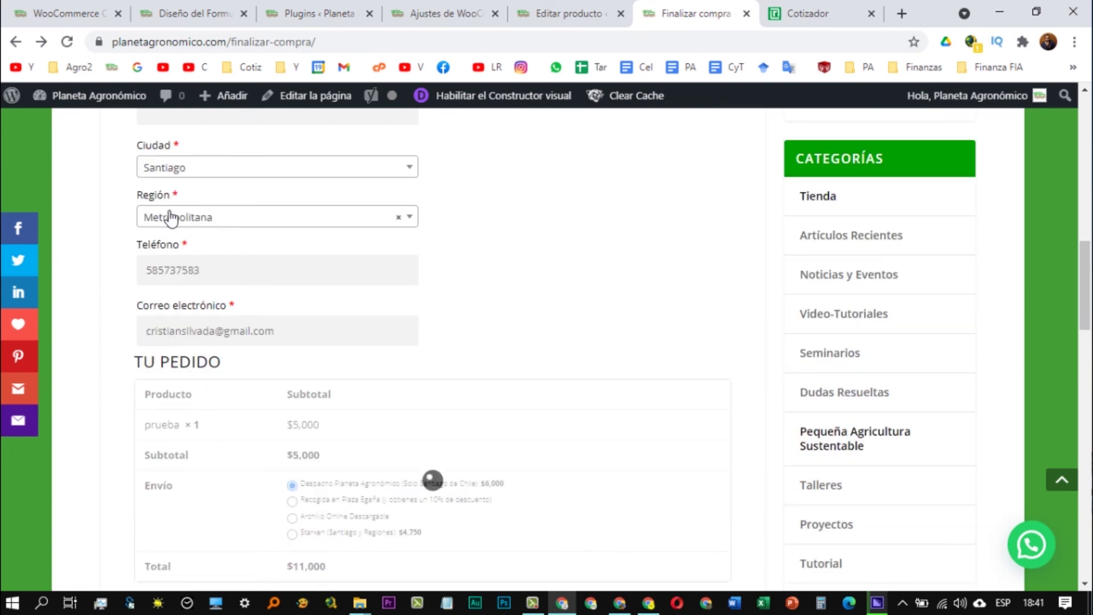
pyautogui.scroll(4, 193, 245)
pyautogui.scroll(-1, 171, 308)
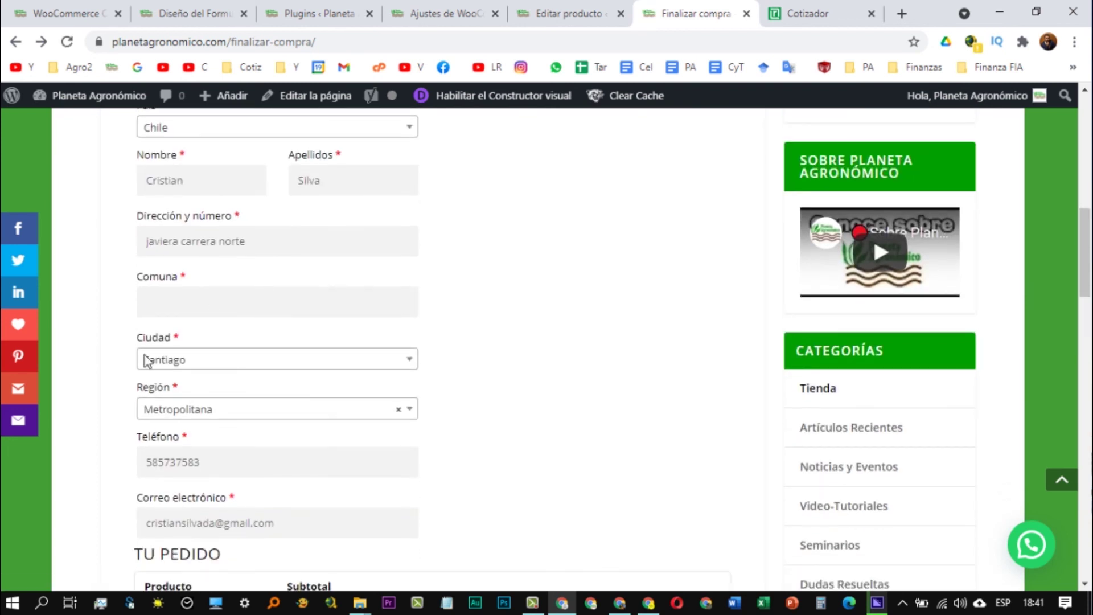